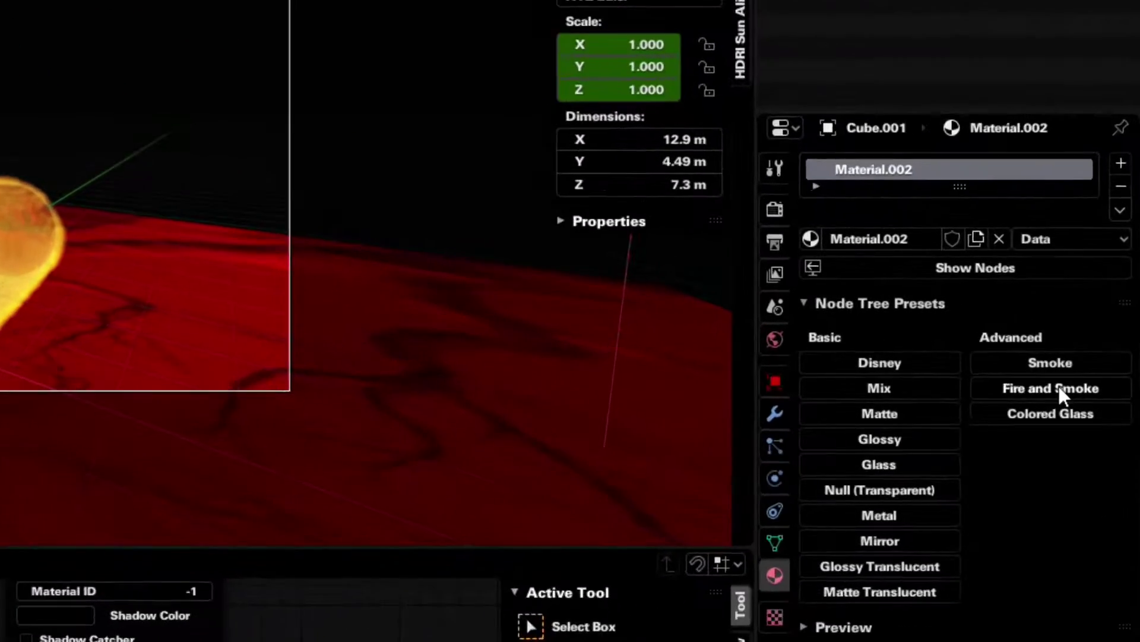
Step: Apply the Fire and Smoke preset to the domain cube's material and link its volume pointer to the output's Interior Volume
click(1097, 355)
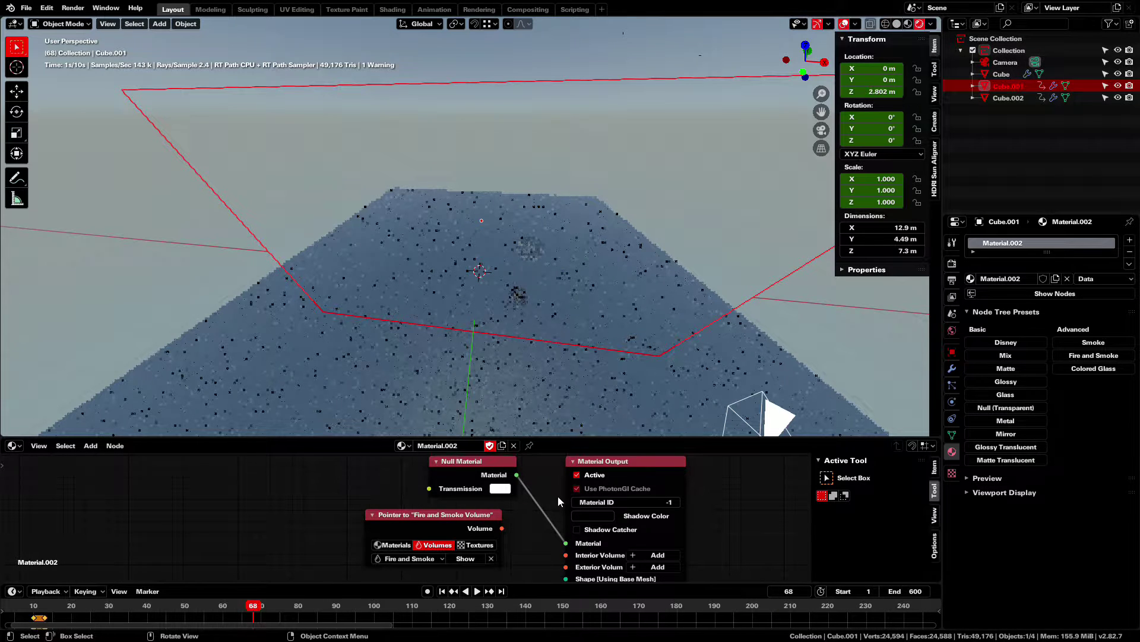
drag(502, 528, 566, 555)
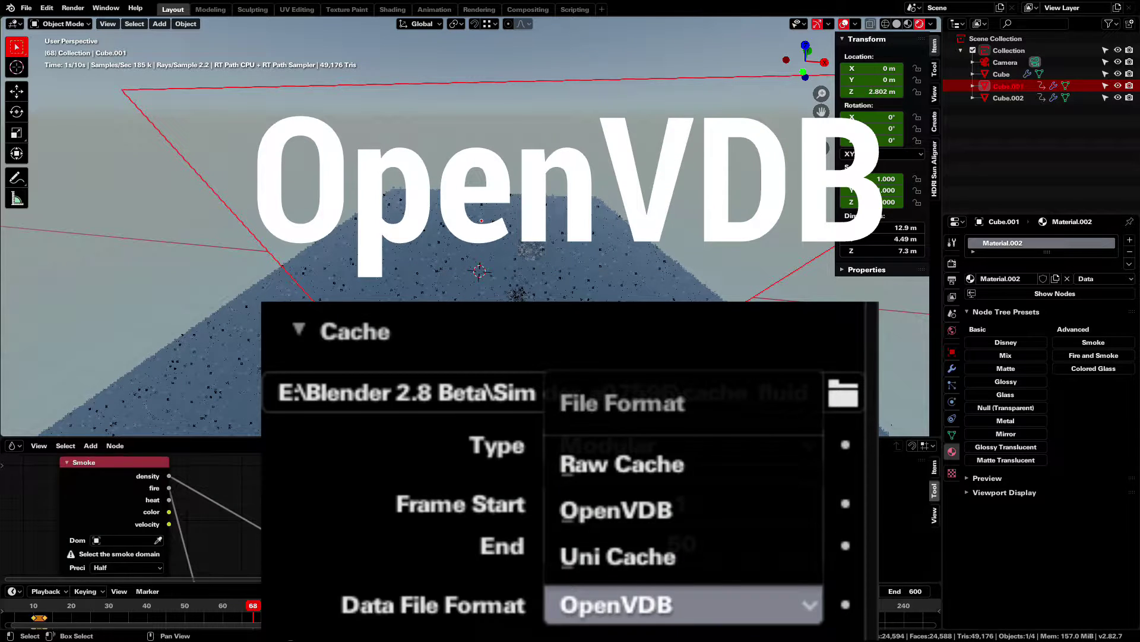
Step: Examine the nodes of the Fire and Smoke volume, from the Smoke node through Band and Multiply to the volume settings
middle_drag(196, 511, 157, 502)
scroll(263, 507, down, 1)
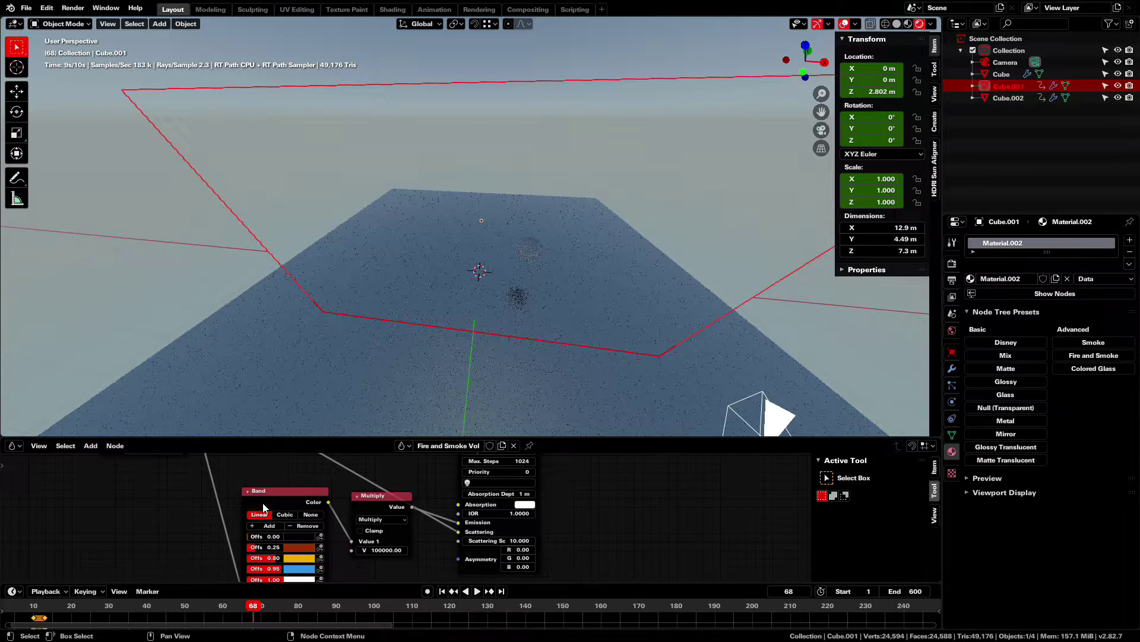
scroll(263, 505, down, 4)
middle_drag(278, 506, 334, 461)
scroll(358, 565, up, 1)
scroll(357, 566, up, 4)
scroll(358, 566, down, 3)
scroll(345, 557, up, 2)
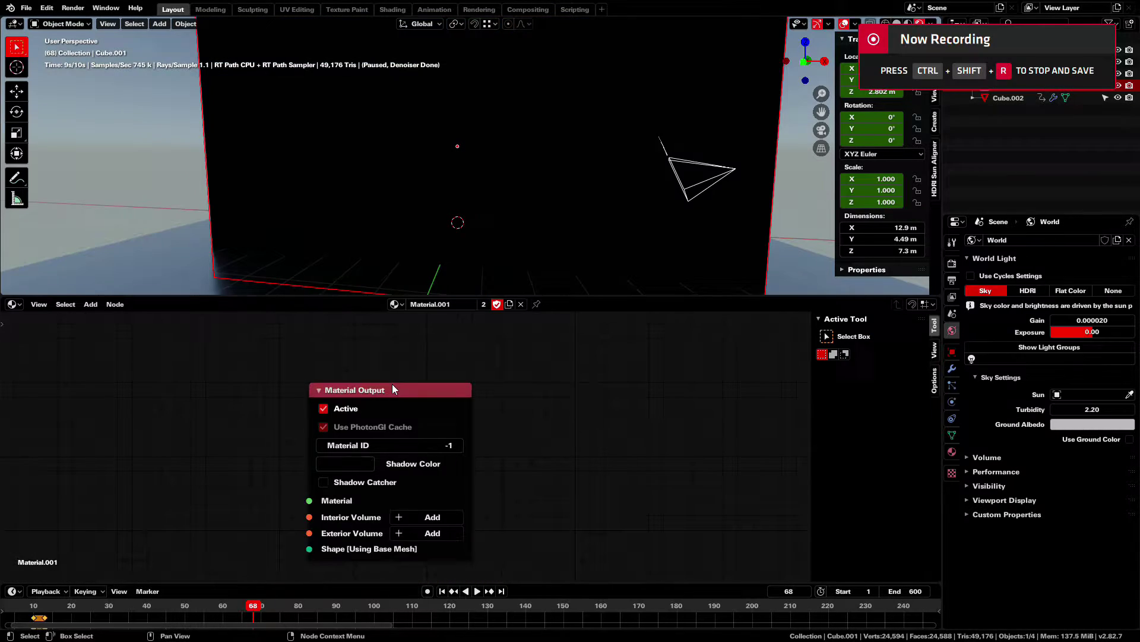
Step: Add a Null Material node to Material.001 and connect it to the Material input of the Material Output
key(ctrl+space)
middle_drag(372, 372, 608, 305)
scroll(608, 305, up, 1)
key(shift+a)
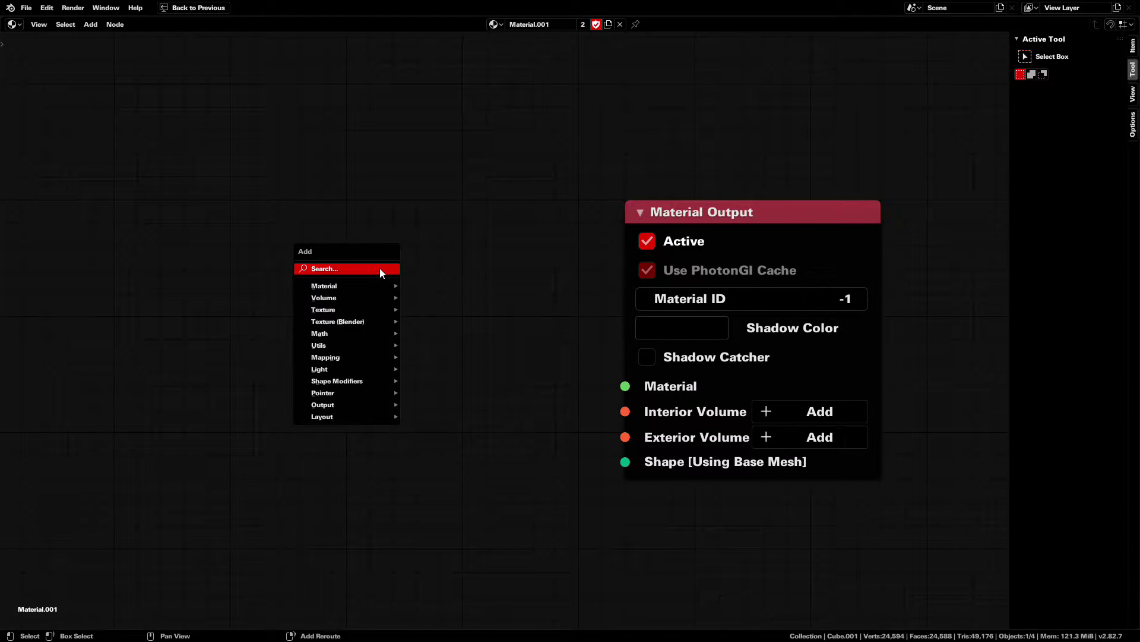
click(380, 268)
text(null)
key(Return)
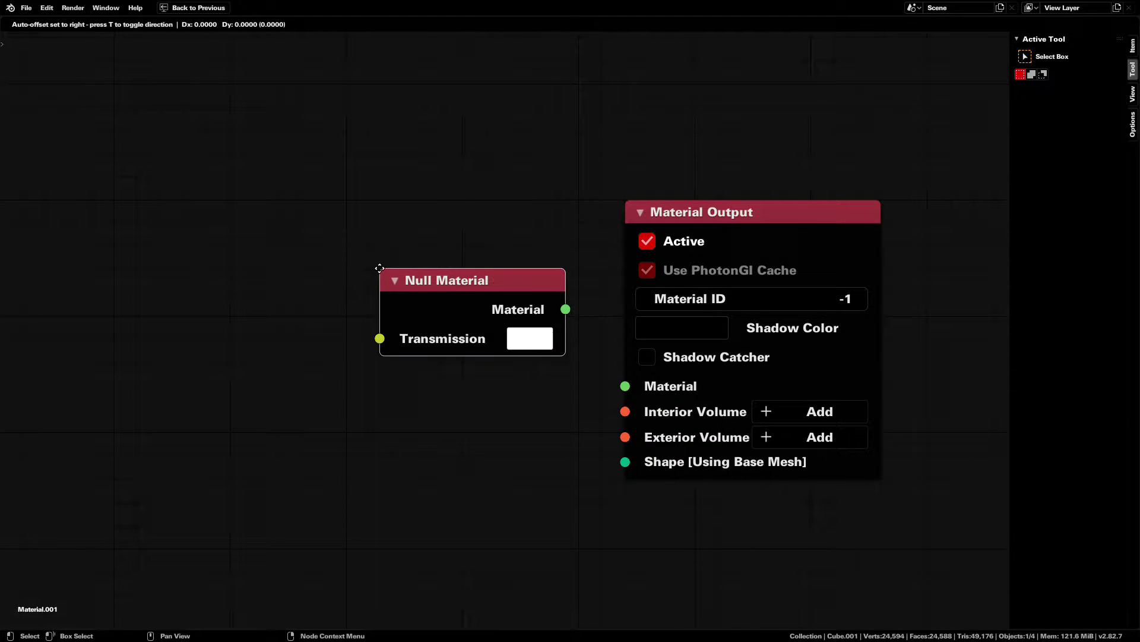
click(254, 260)
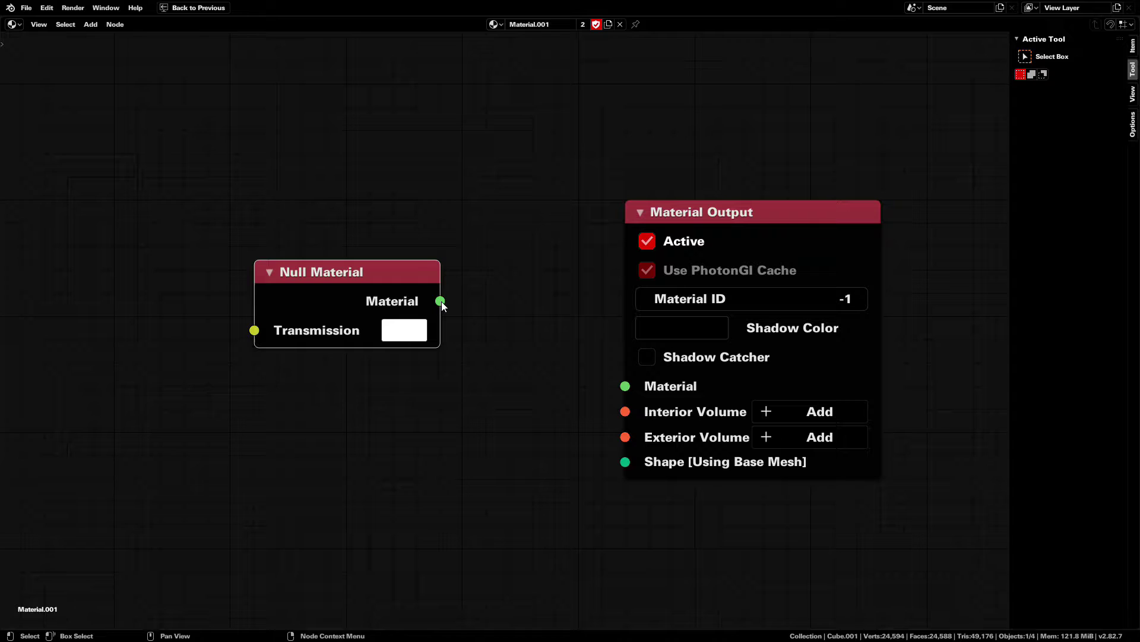
drag(440, 301, 633, 387)
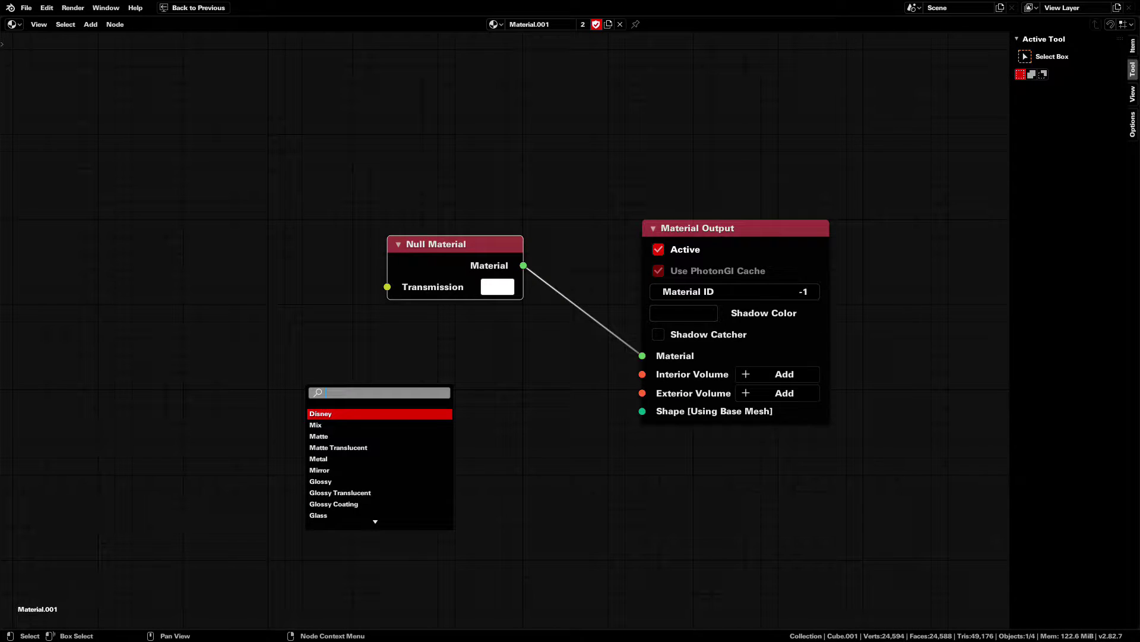
Step: Add a Heterogeneous Volume node below the Null Material and connect it to the output's Interior Volume
text(hetero)
key(Return)
click(302, 392)
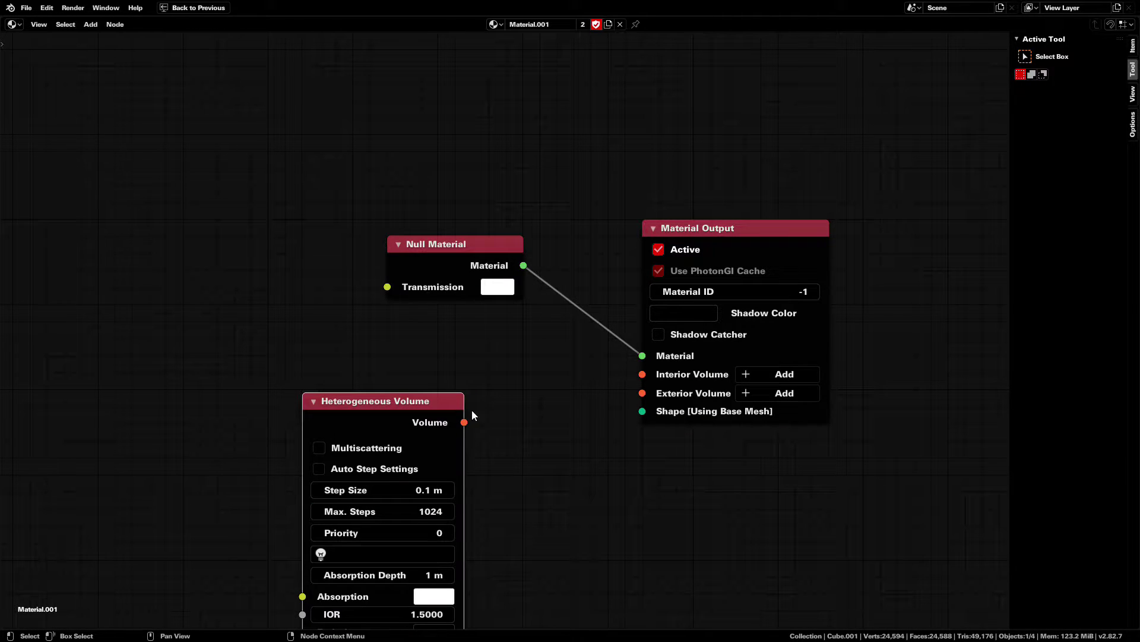
drag(464, 422, 642, 374)
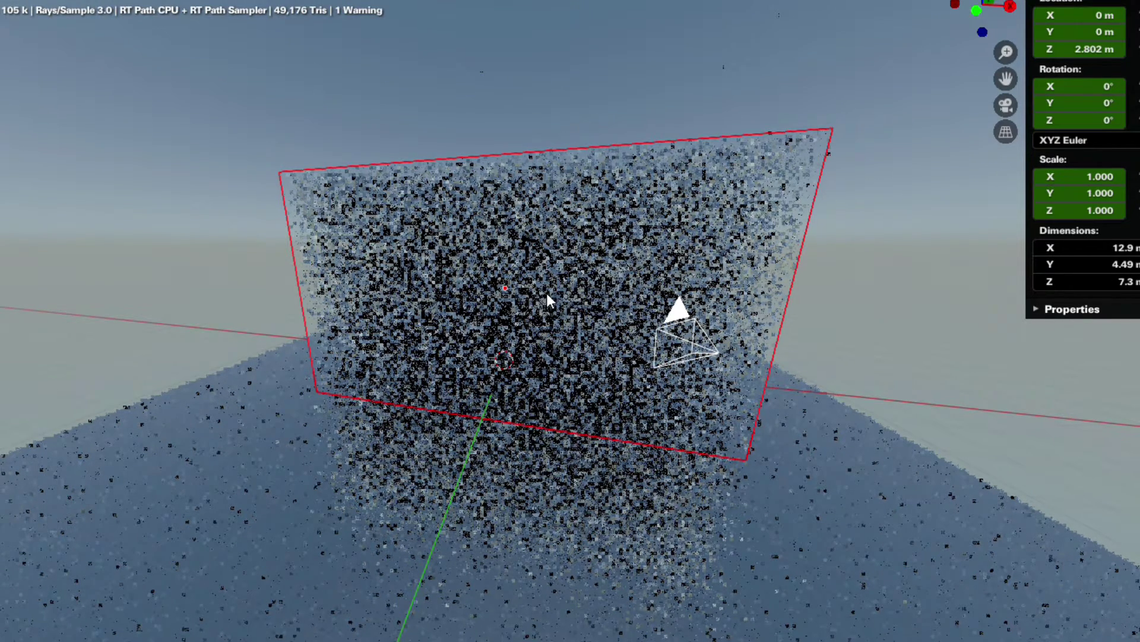
Step: Add an OpenVDB File node beside the Heterogeneous Volume and pick the domain Cube.001 as its smoke domain
middle_drag(601, 289, 643, 292)
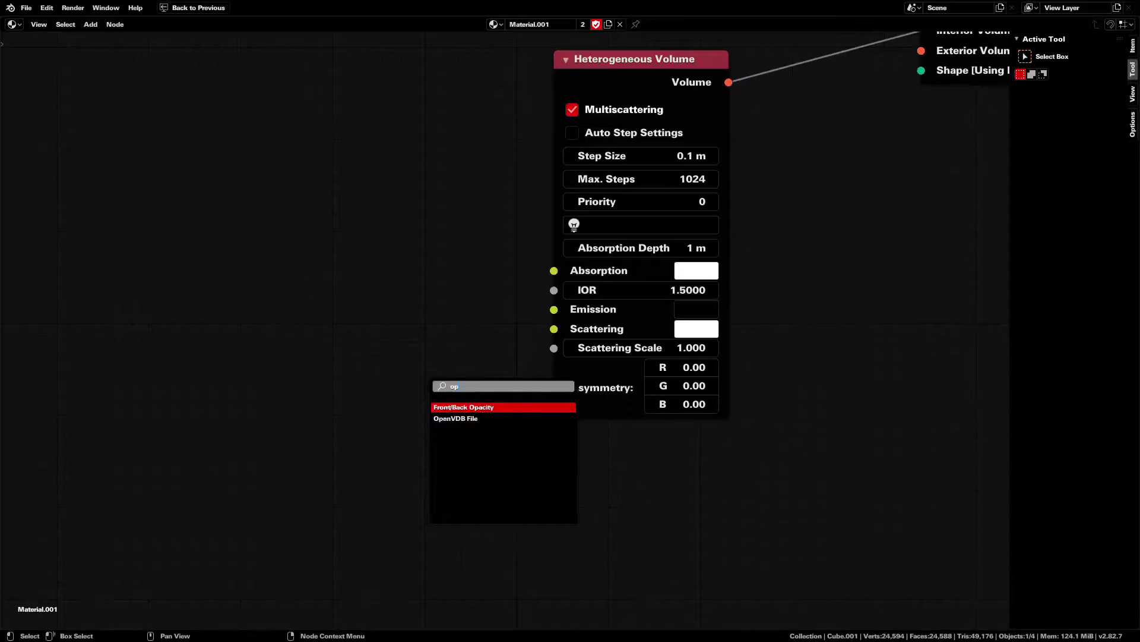
key(Down)
key(Return)
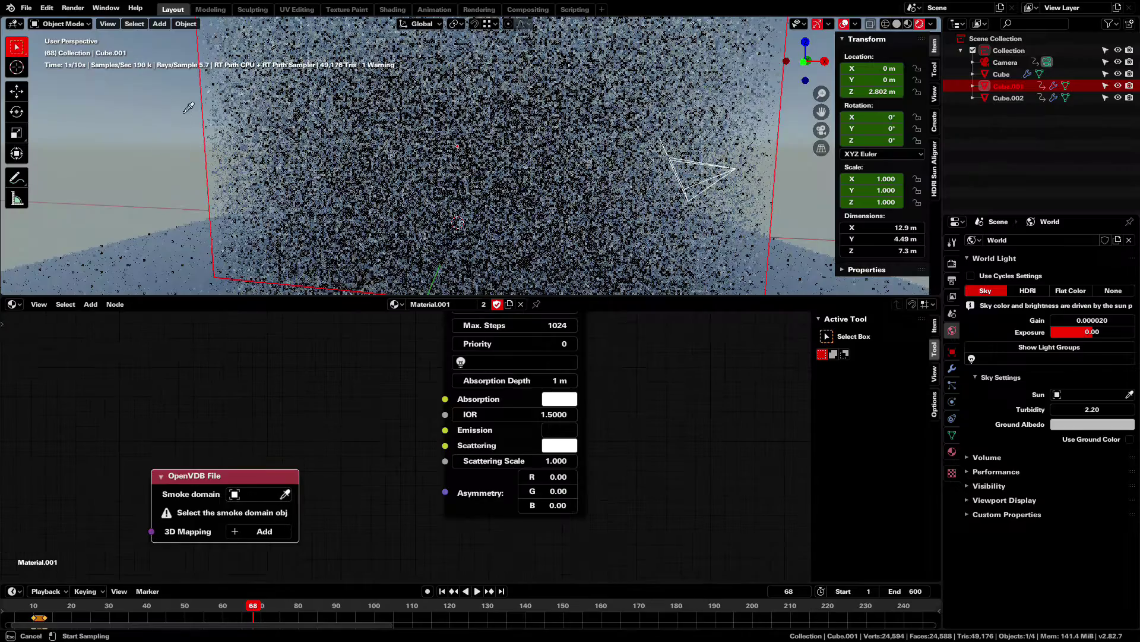
click(207, 98)
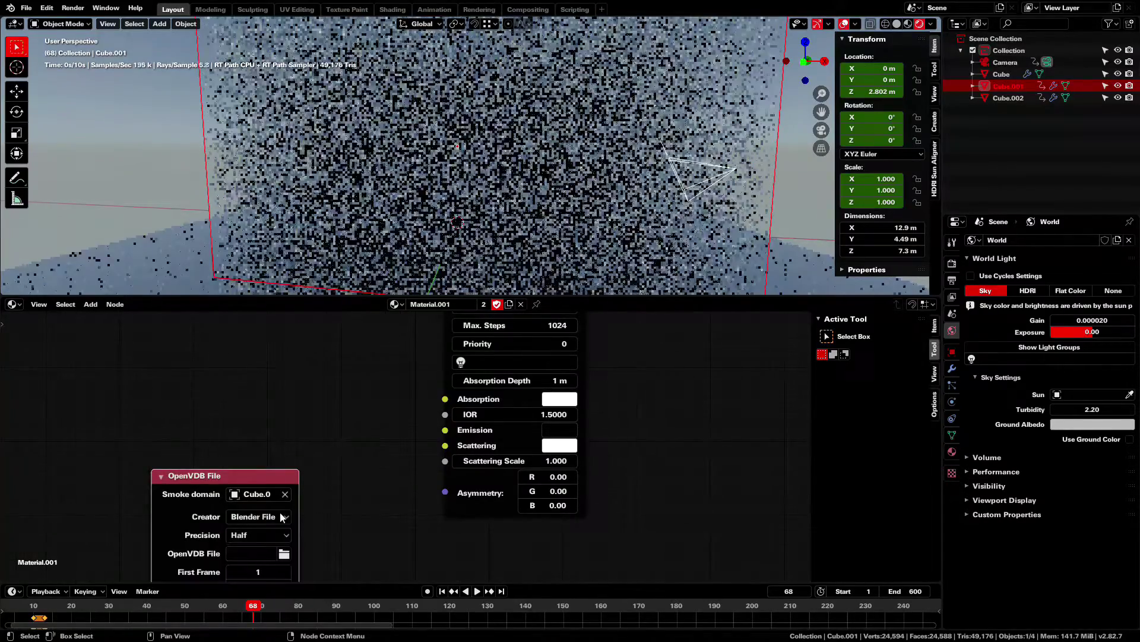
Step: Browse for the node's OpenVDB file in the lux fire prcord\data folder and filter the files by "density_"
key(ctrl+space)
click(354, 464)
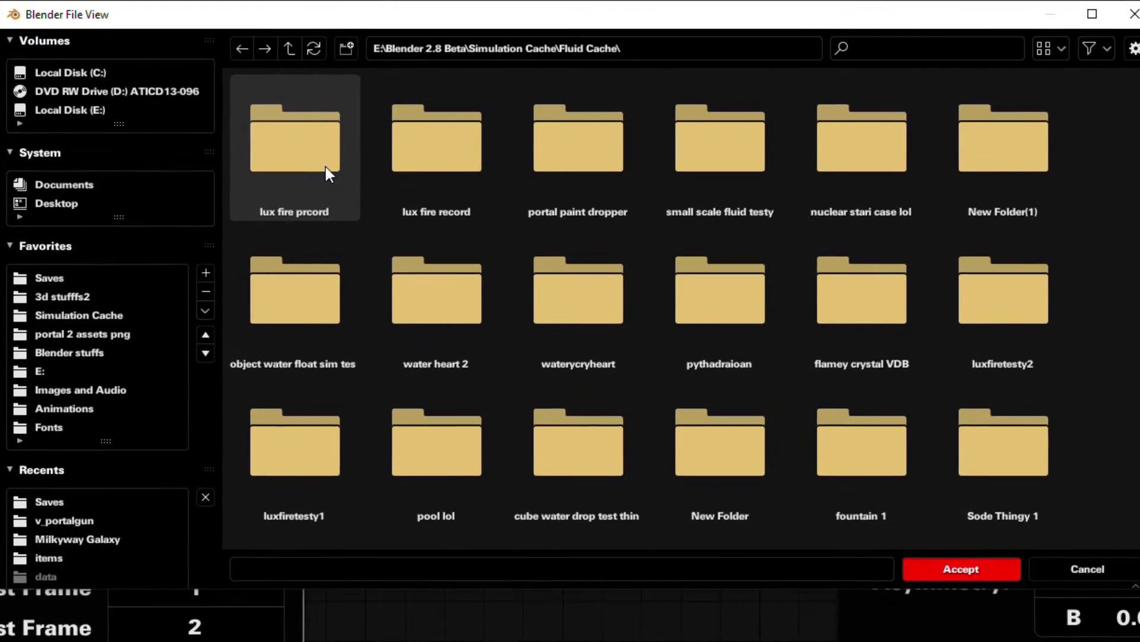
double_click(354, 158)
double_click(354, 157)
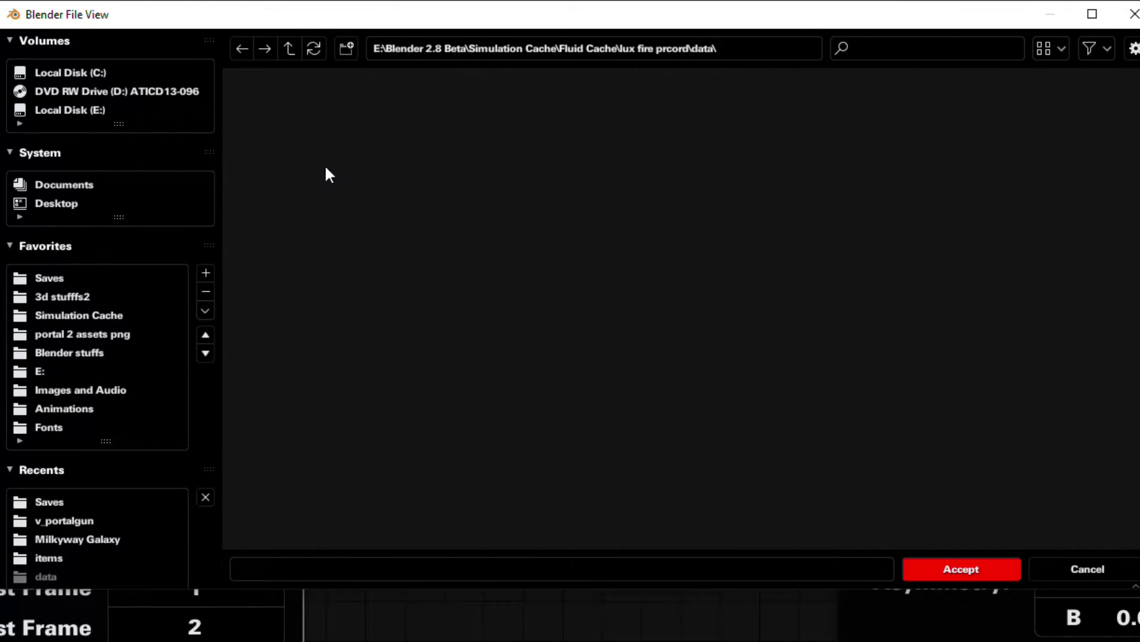
click(988, 48)
text(density_)
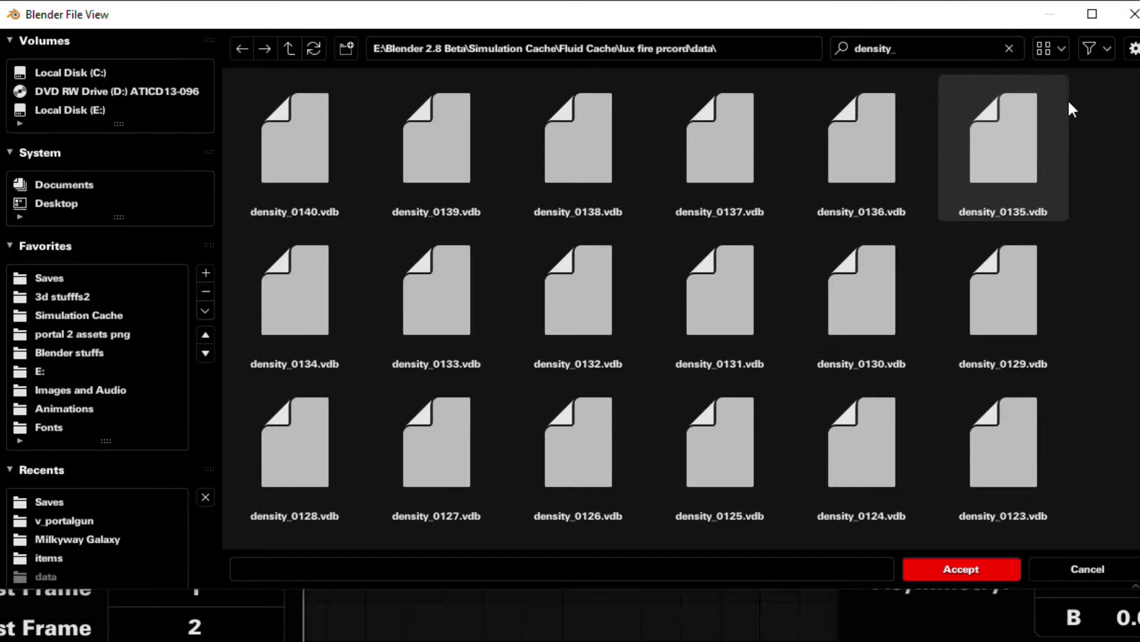
Step: Reverse the file sort order and select the whole density VDB sequence, starting with density_0001.vdb
click(1063, 48)
click(1011, 248)
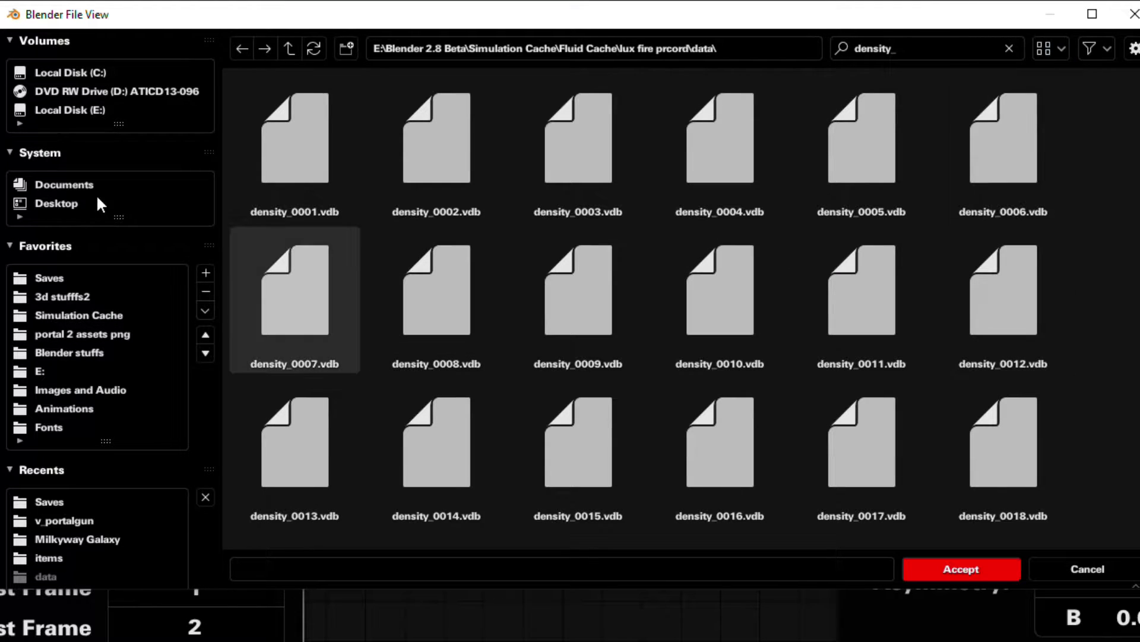
click(303, 152)
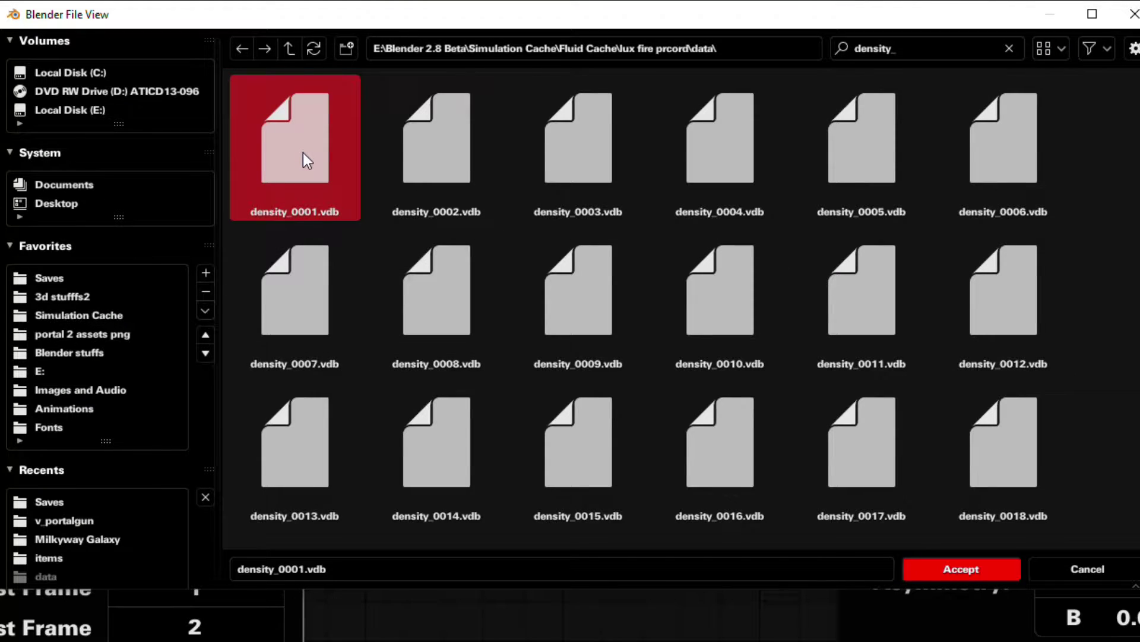
key(a)
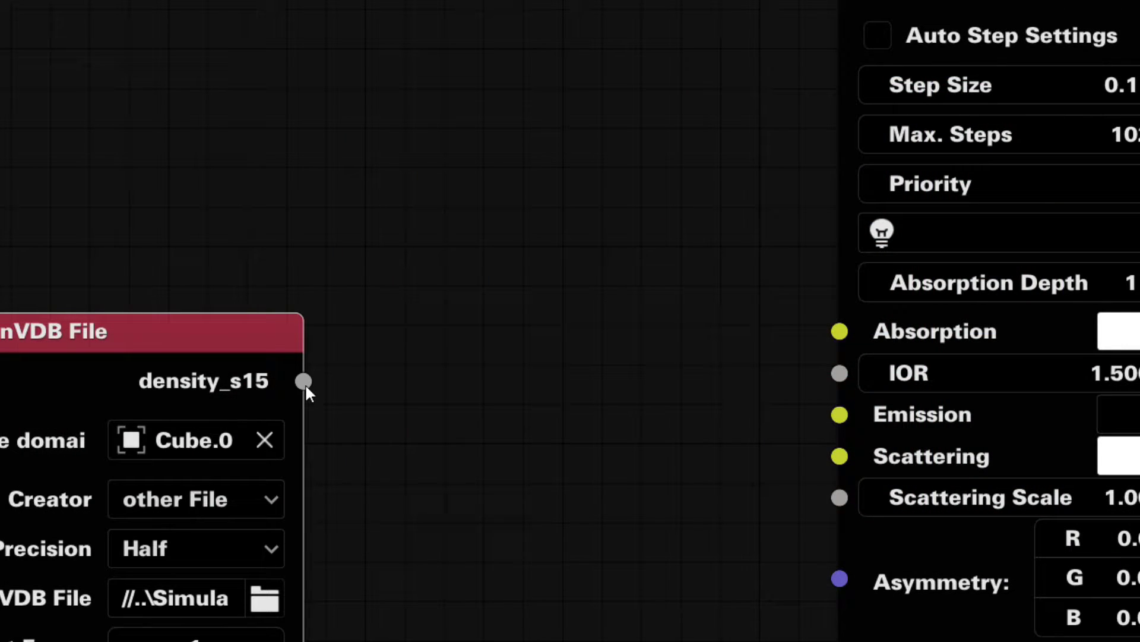
Step: Link the density output to the volume's Scattering Scale and insert a Multiply node on that link
drag(303, 381, 855, 480)
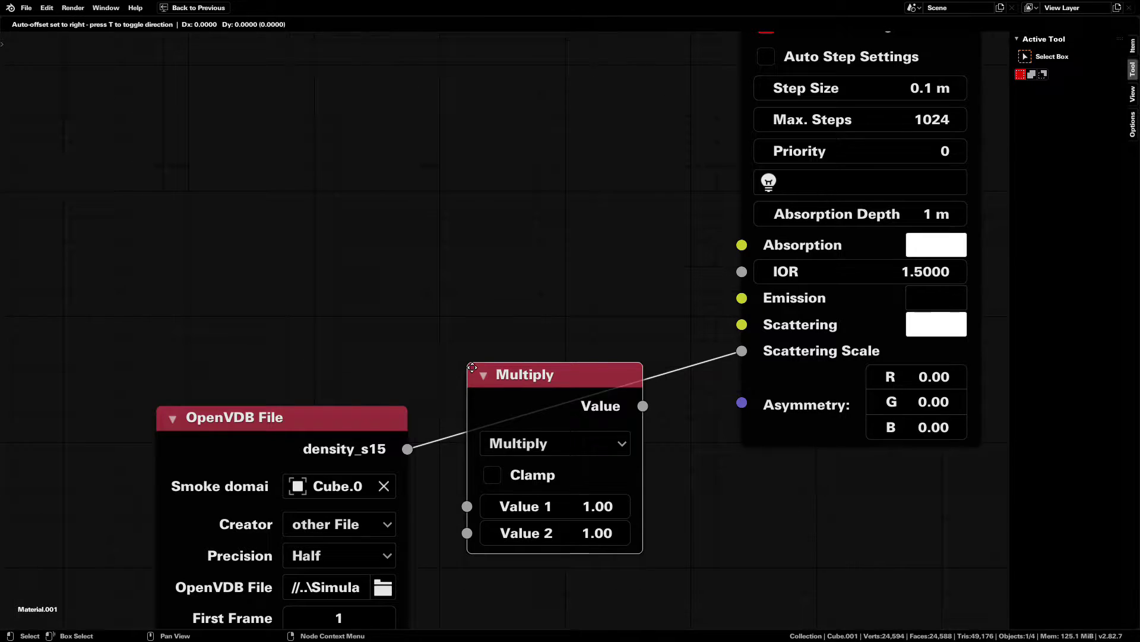
click(468, 364)
key(ctrl+space)
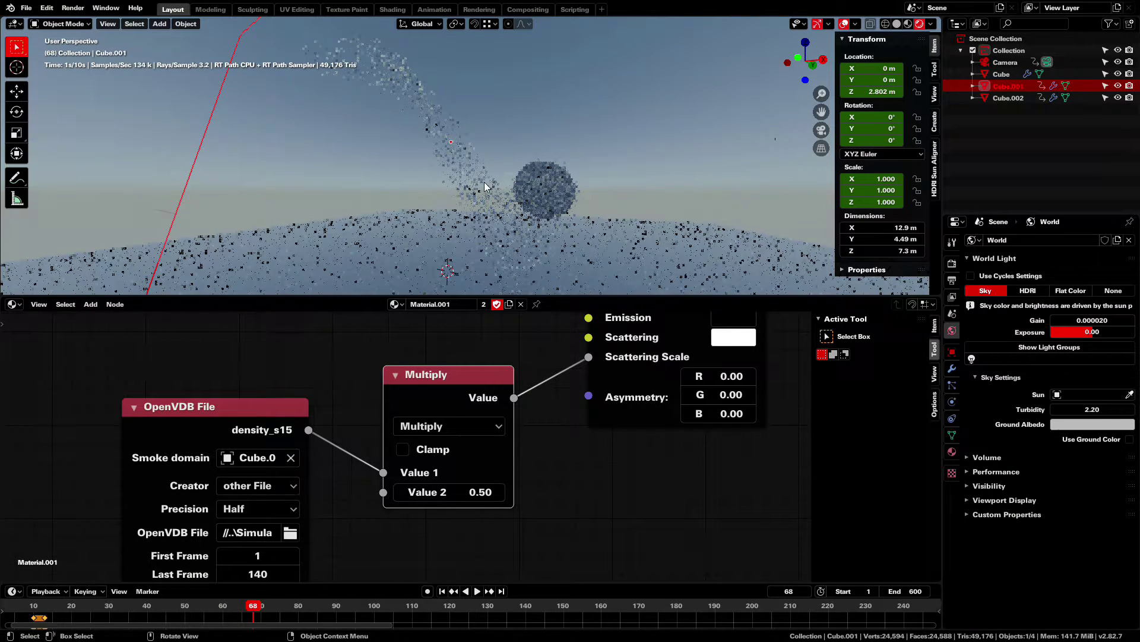
Step: Duplicate the density OpenVDB File node and place the copy above the original
key(shift+d)
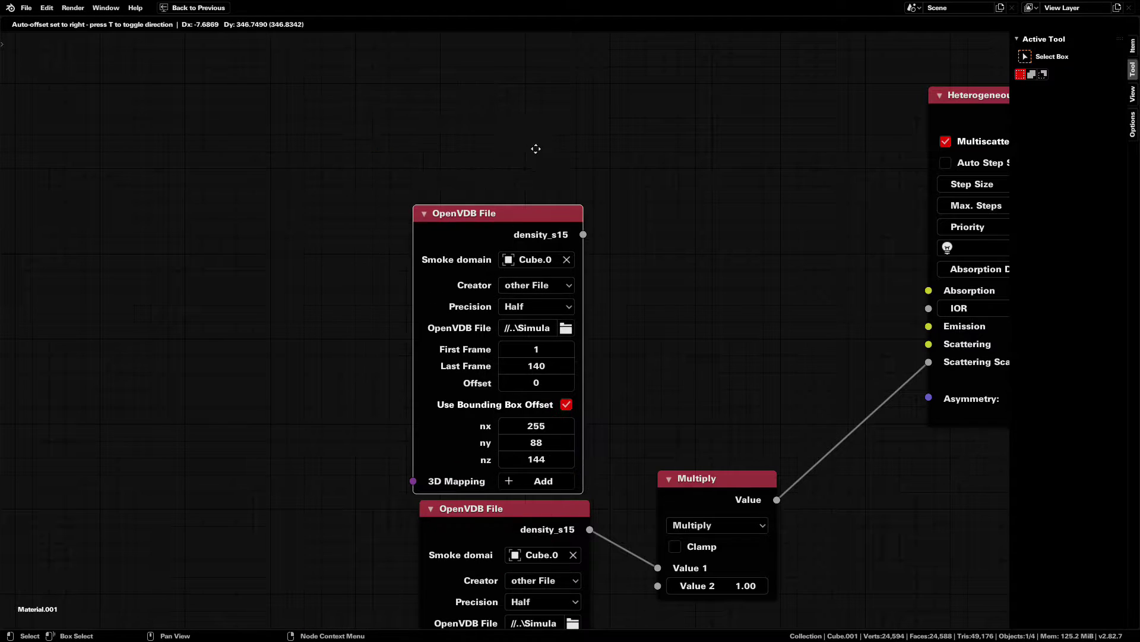
click(535, 148)
scroll(597, 373, up, 5)
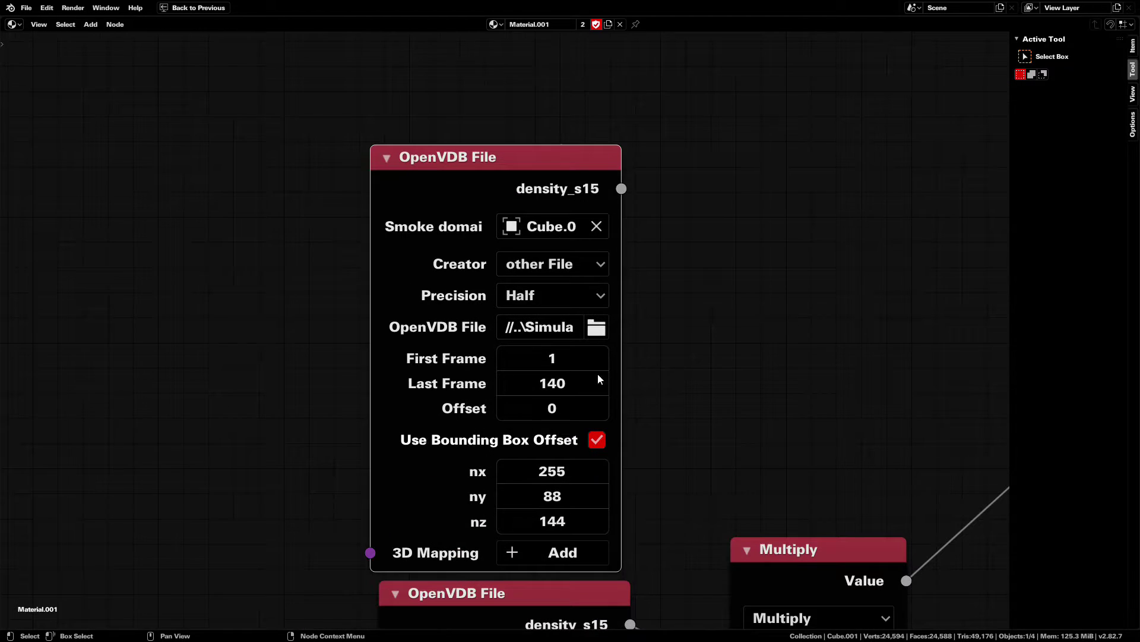
middle_drag(597, 373, 587, 378)
key(g)
click(560, 316)
scroll(707, 365, up, 1)
middle_drag(695, 350, 604, 374)
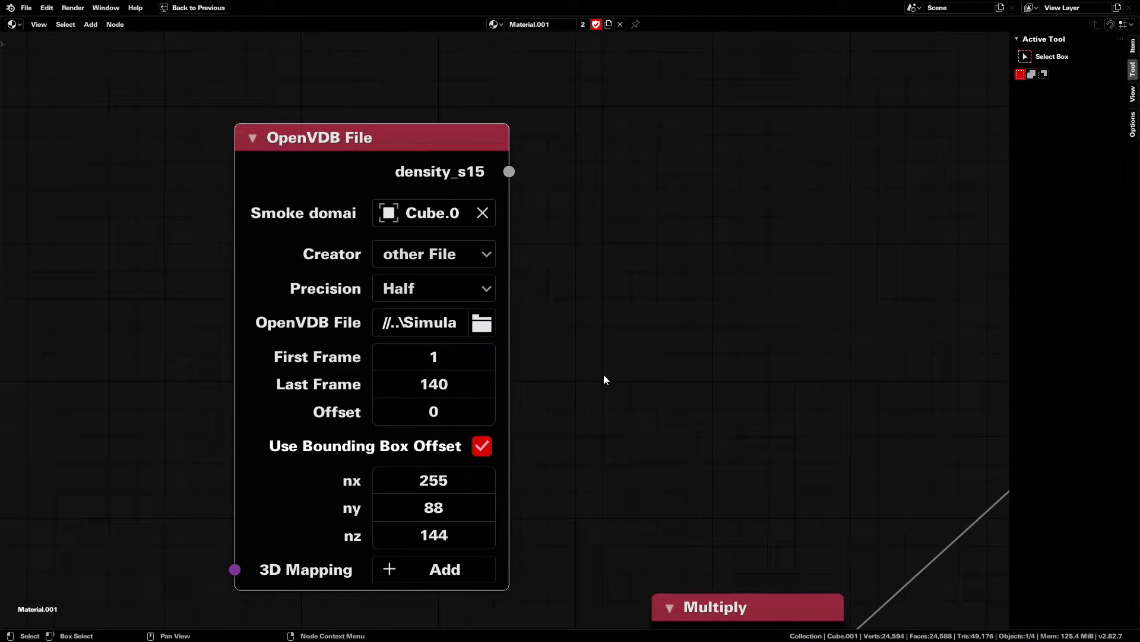
Step: Load the complete "flame_" VDB sequence, starting with flame_0001.vdb, into the duplicated OpenVDB File node
click(481, 322)
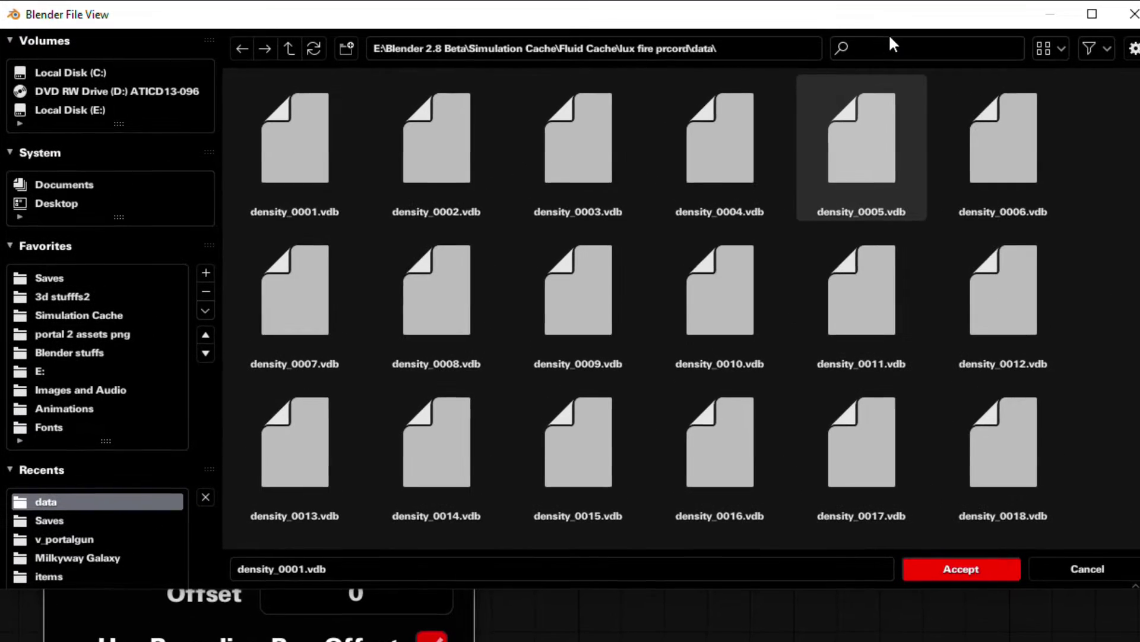
click(789, 58)
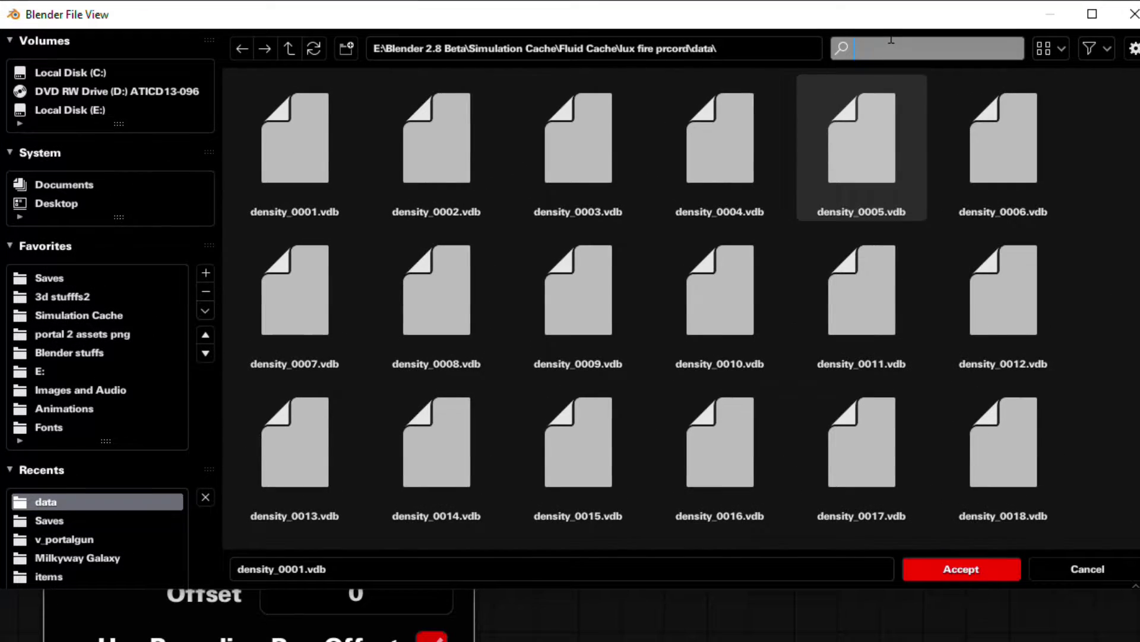
text(flame)
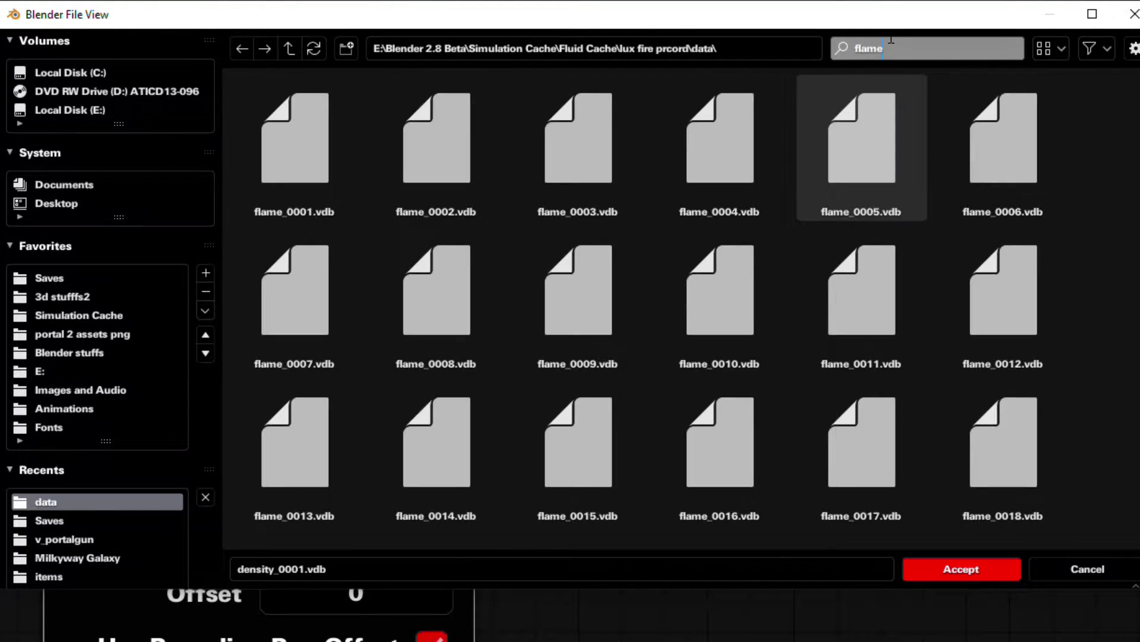
text(_)
key(Return)
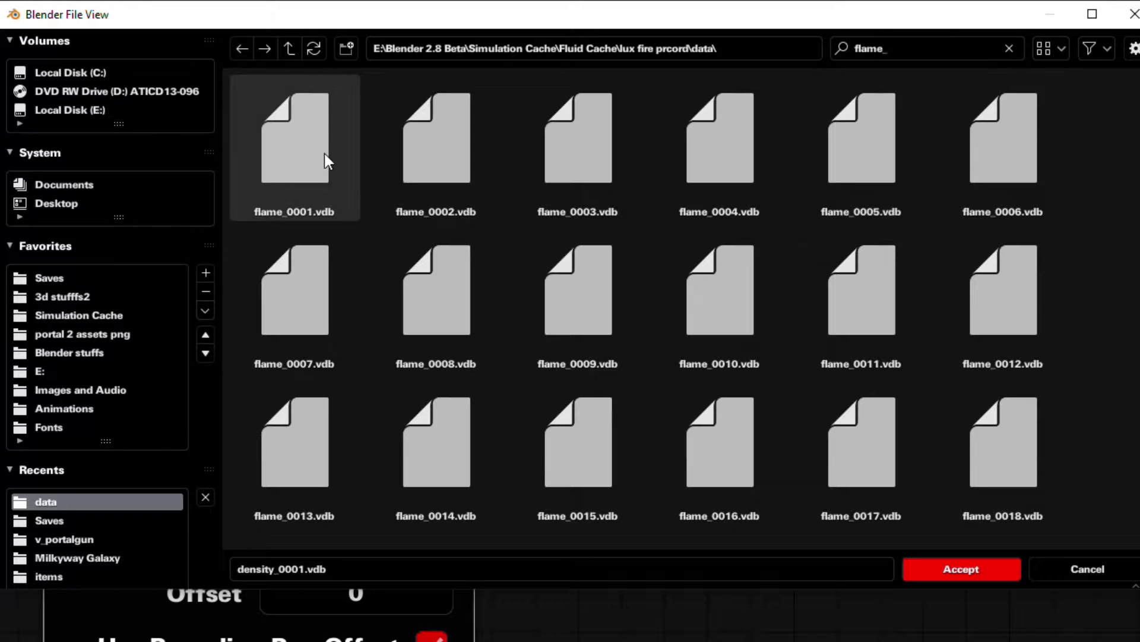
click(324, 154)
key(a)
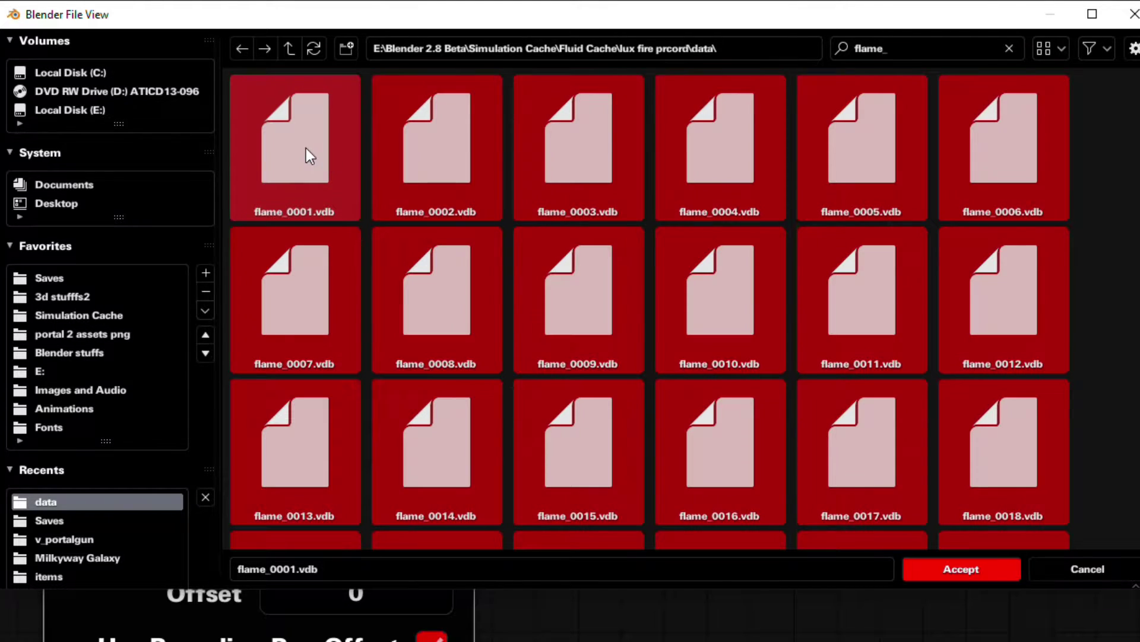
click(930, 570)
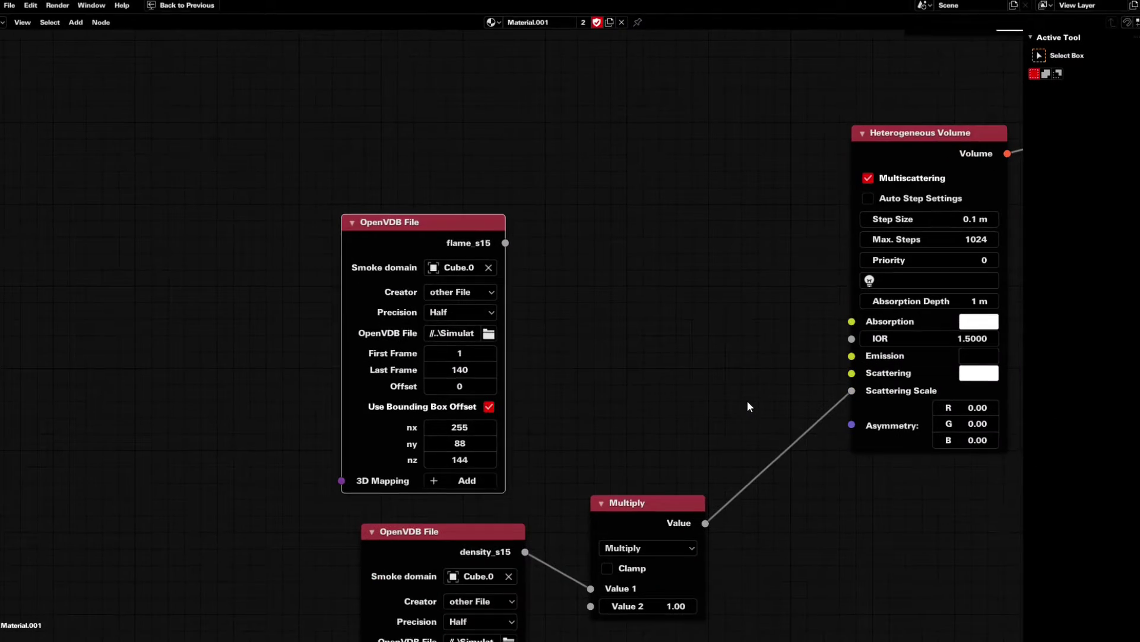
Step: Connect the flame output to the Emission input of the Heterogeneous Volume
middle_drag(735, 388, 729, 386)
drag(508, 238, 873, 349)
key(ctrl+space)
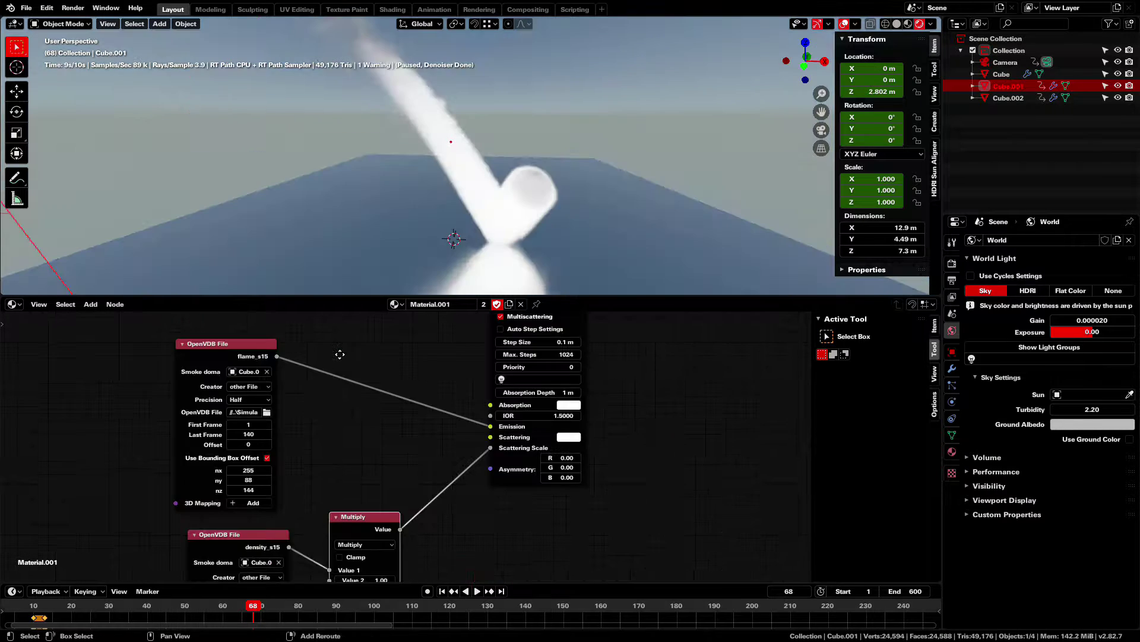
Step: Duplicate the Multiply node onto the flame-to-Emission link and set its Value 2 to 0.50
key(shift+d)
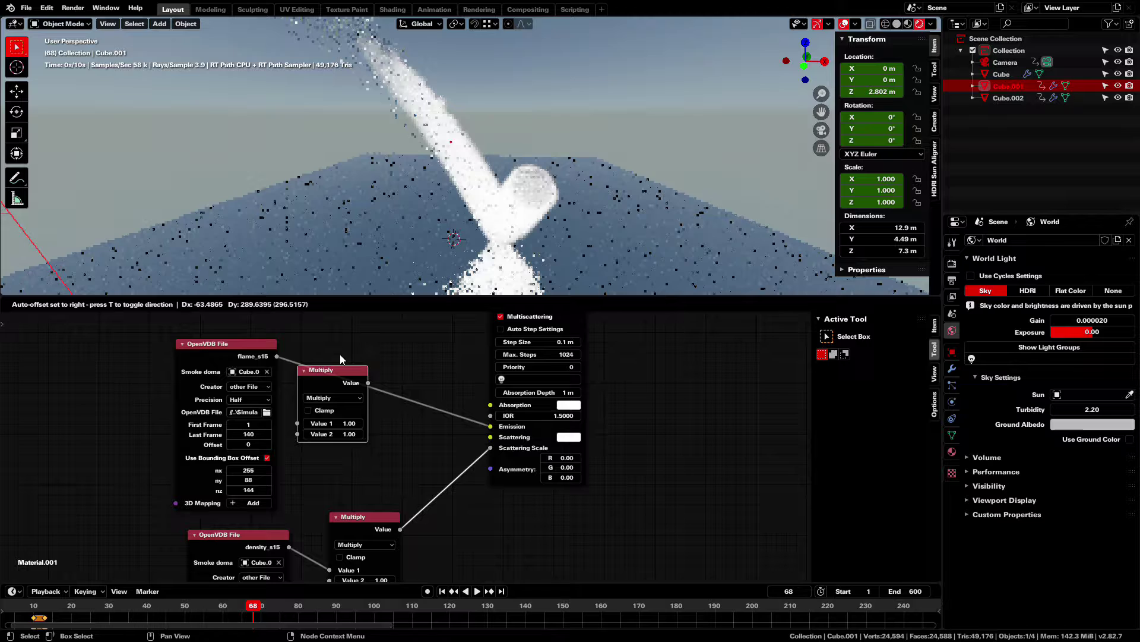
click(373, 365)
drag(385, 445, 374, 442)
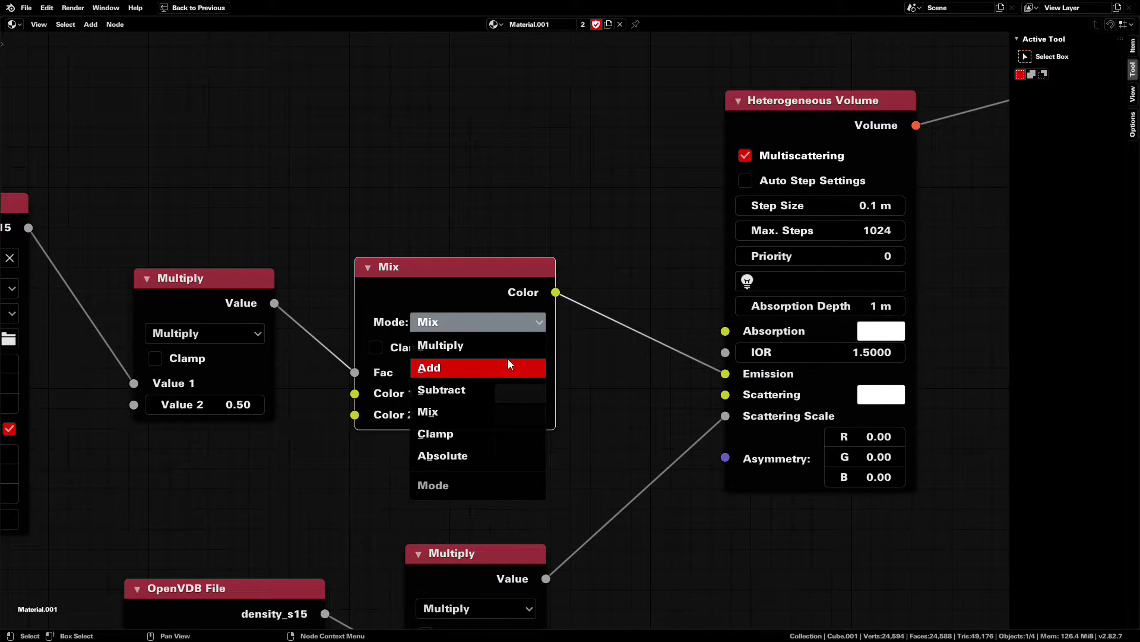
Step: Switch the Mix node on the emission link to Multiply mode and set its color to bright green
click(505, 345)
click(520, 393)
drag(618, 247, 674, 104)
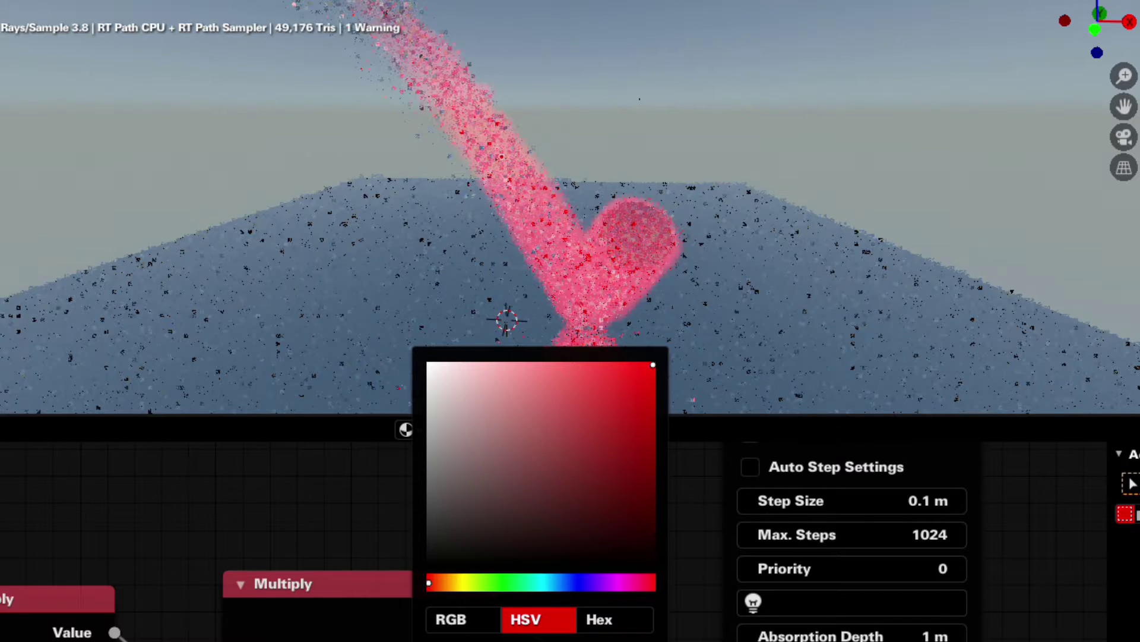
drag(433, 583, 499, 583)
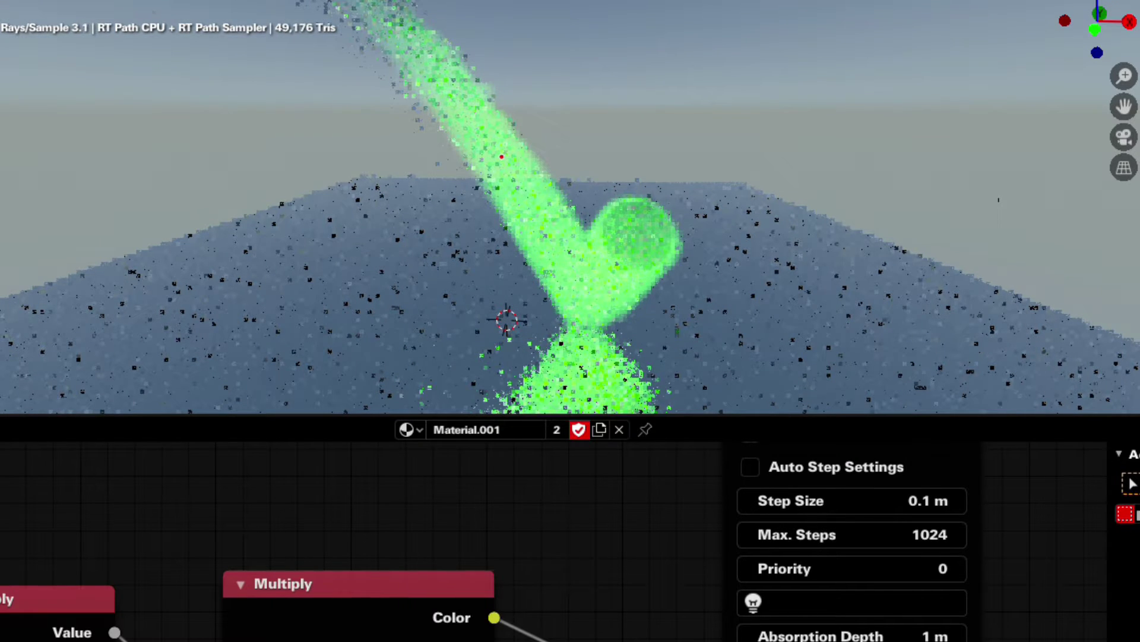
Step: Change the Multiply node's emission color from green to a saturated blue-violet
click(540, 640)
click(587, 583)
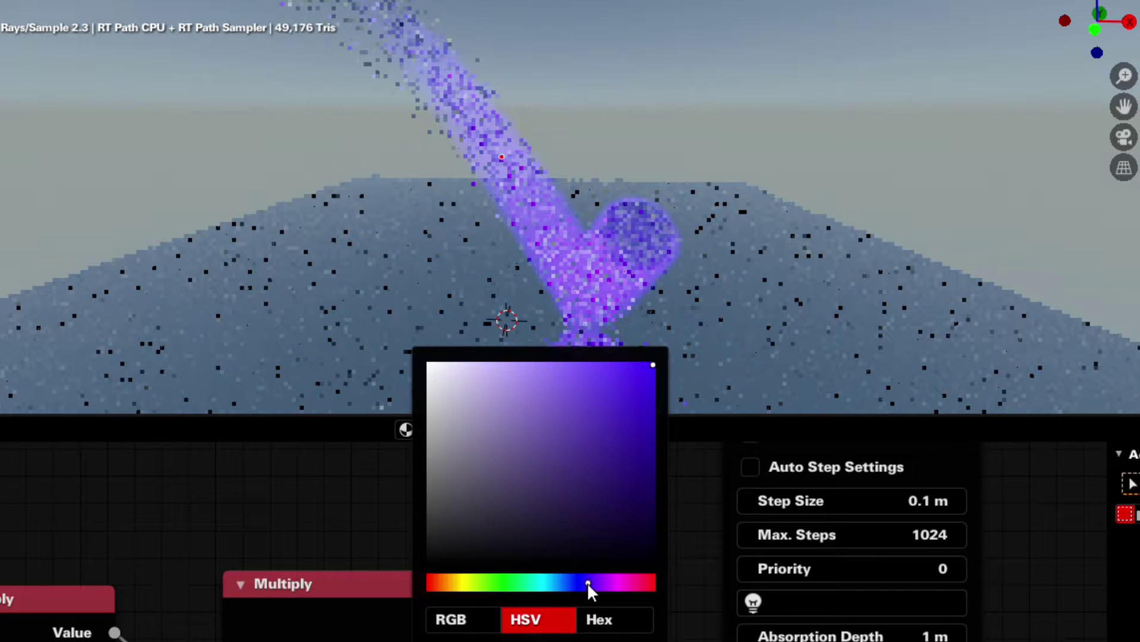
Step: Duplicate the flame OpenVDB File node above the original and load the complete "heat_" VDB sequence, starting with heat_0001.vdb
key(shift+d)
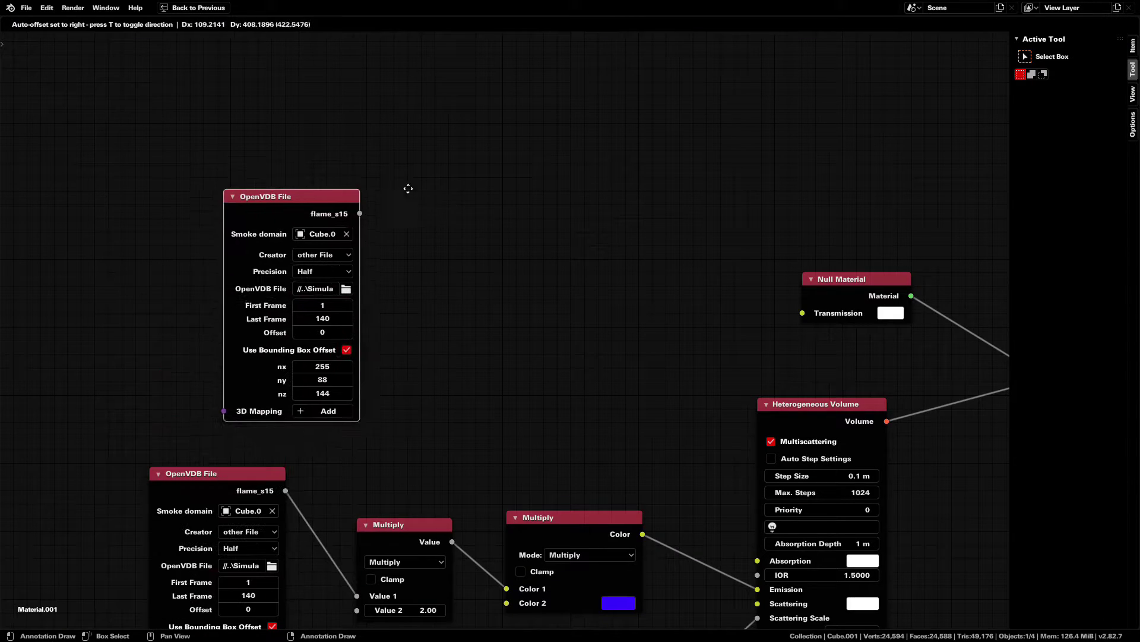
click(338, 234)
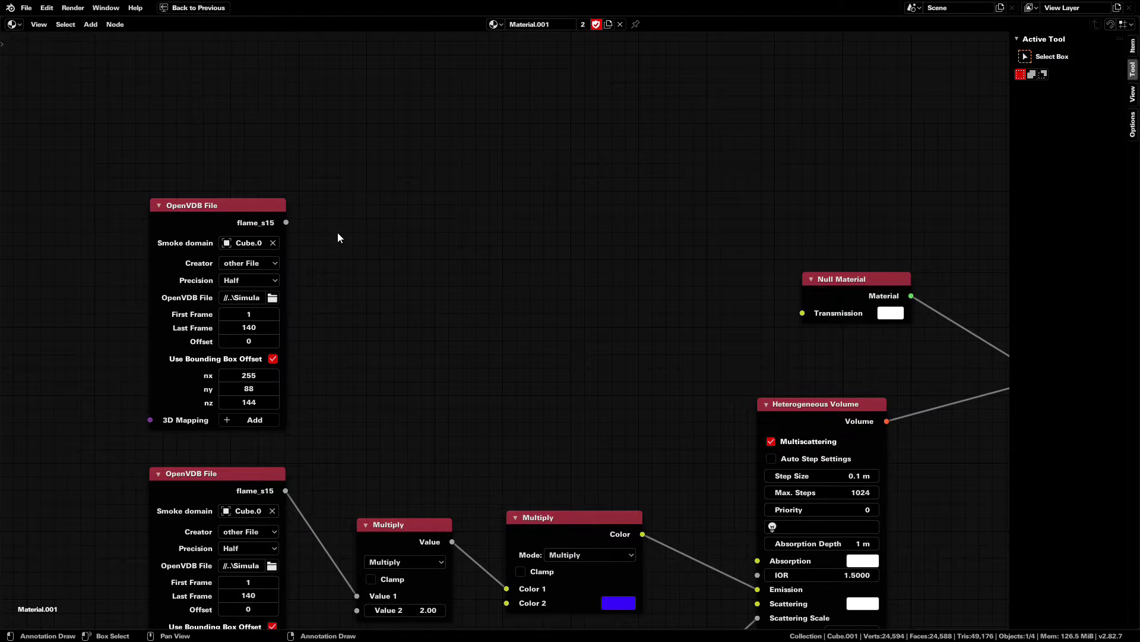
scroll(338, 234, up, 3)
middle_drag(320, 305, 499, 333)
click(436, 332)
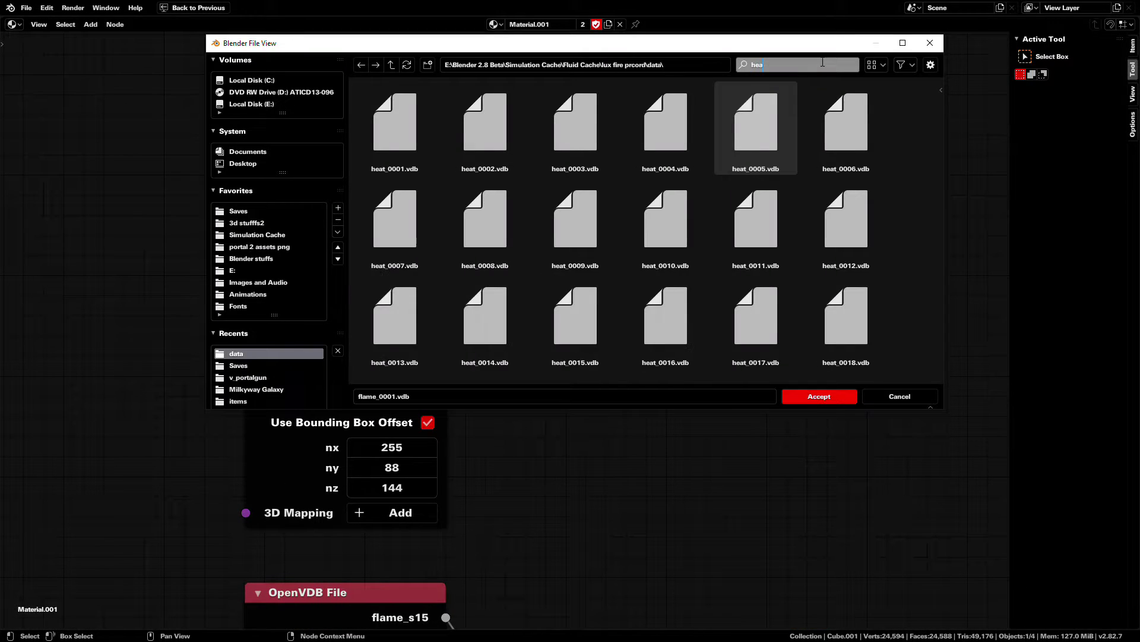
click(409, 142)
key(a)
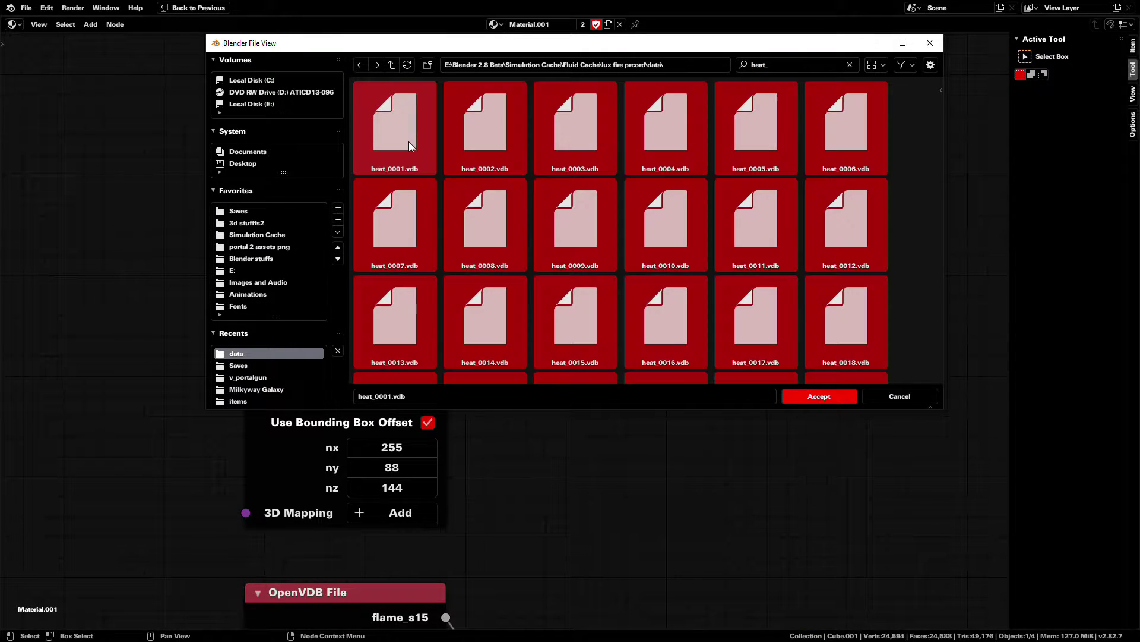
click(828, 396)
Step: Add a Blackbody node beside the heat OpenVDB File node
scroll(666, 456, down, 2)
scroll(665, 452, down, 3)
middle_drag(665, 437, 593, 400)
scroll(619, 409, down, 3)
scroll(493, 354, up, 3)
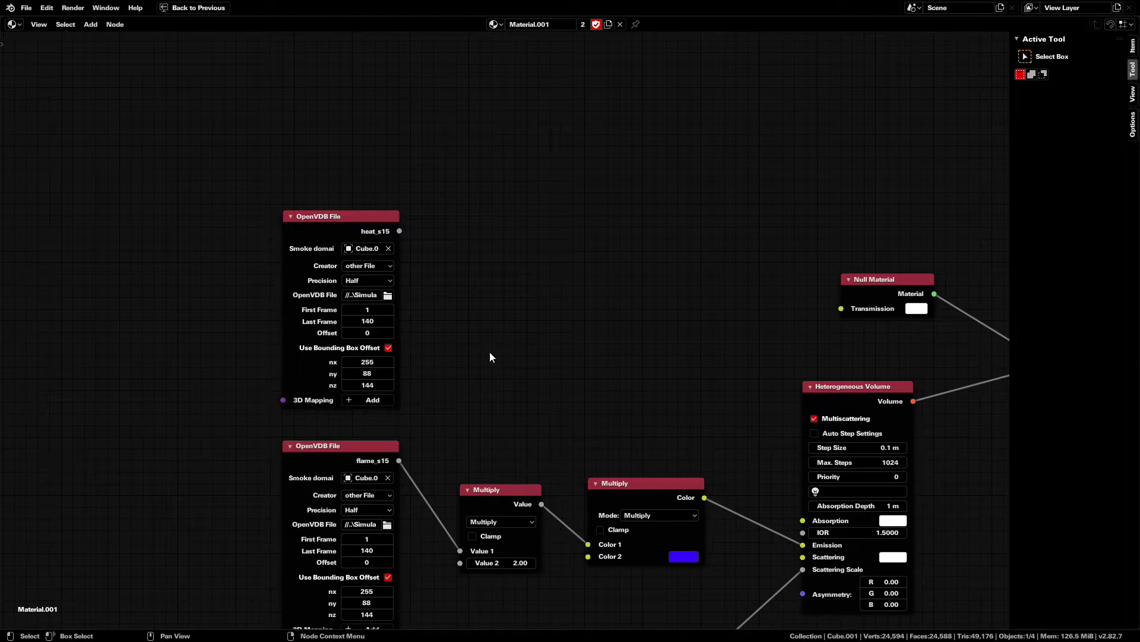
scroll(429, 286, up, 1)
key(shift+a)
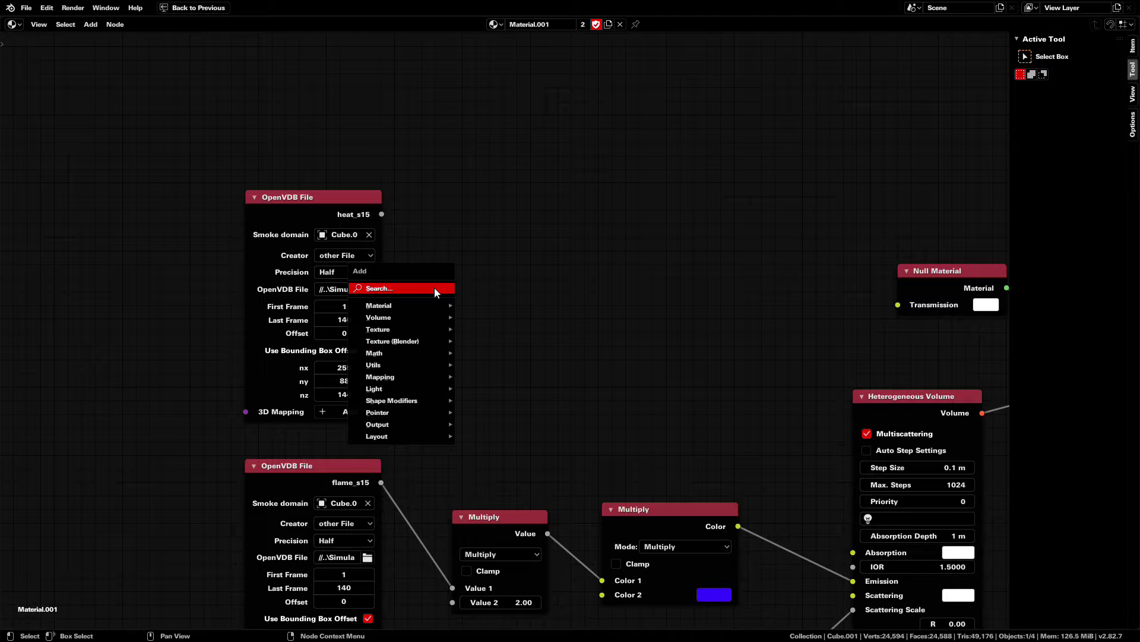
scroll(467, 337, up, 1)
key(shift+a)
click(441, 339)
text(black)
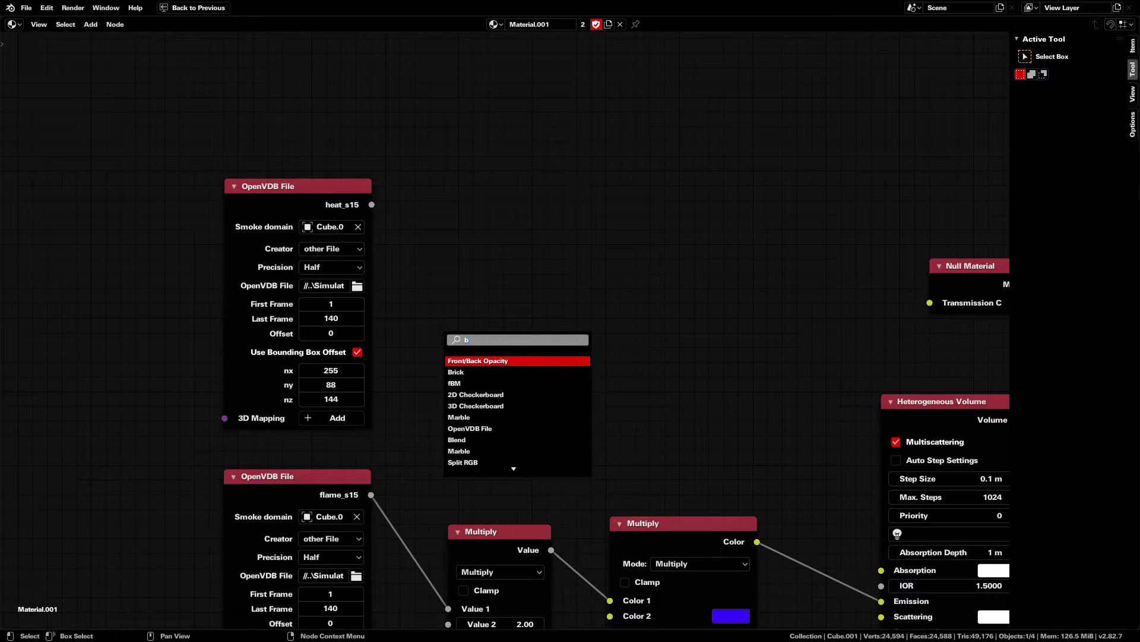
key(Return)
click(440, 261)
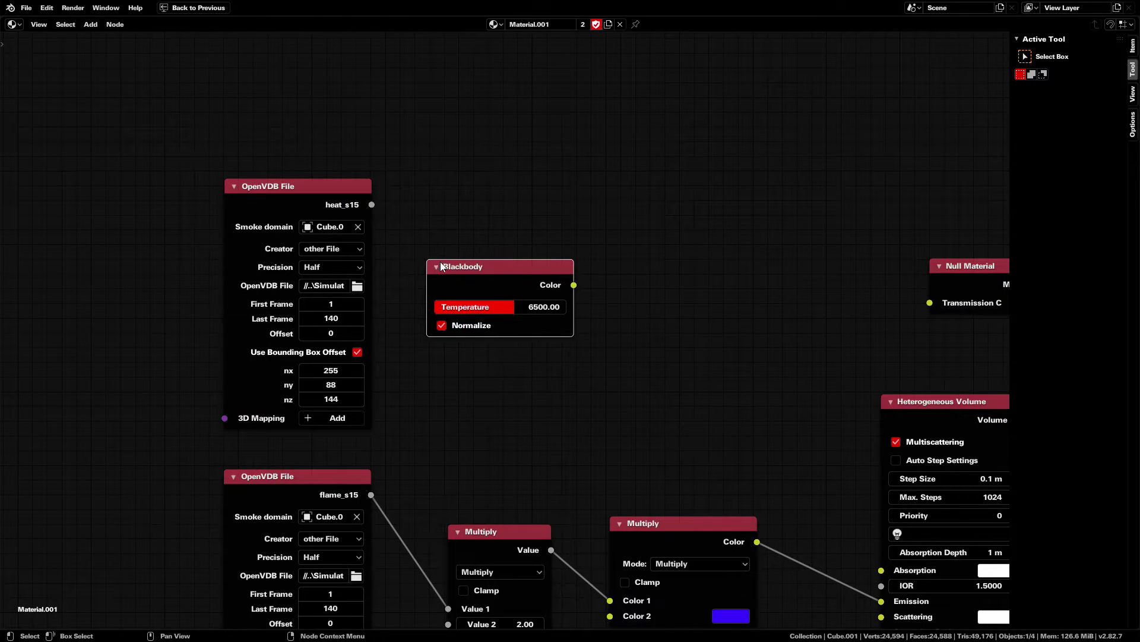
Step: Try different temperatures on the Blackbody node, including 9950
scroll(492, 291, up, 2)
drag(502, 343, 452, 342)
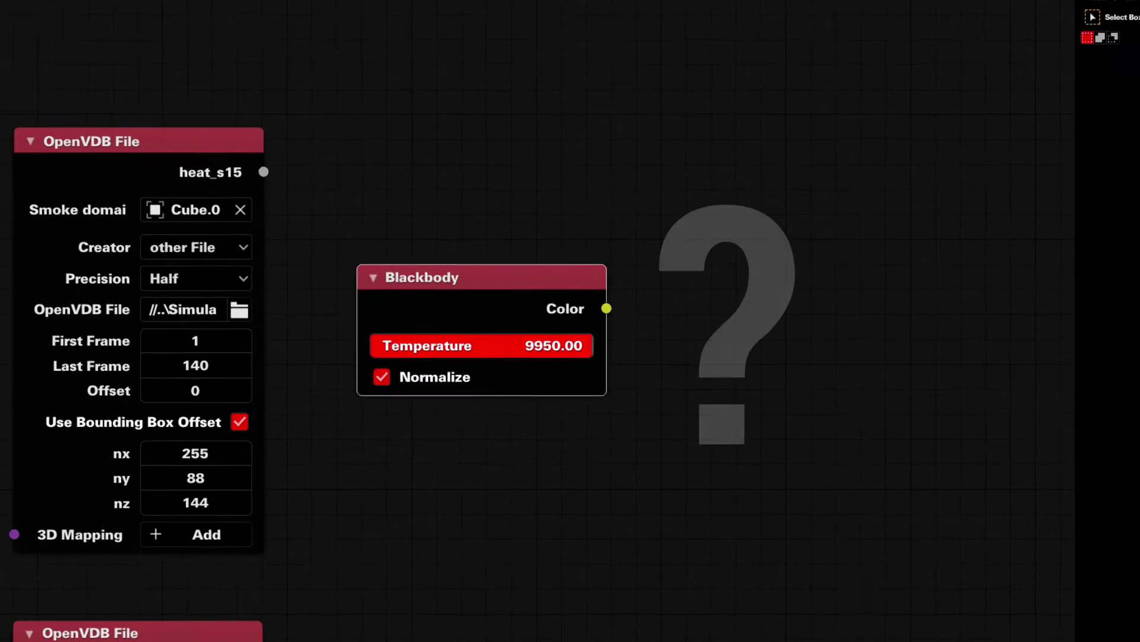
drag(381, 357, 360, 368)
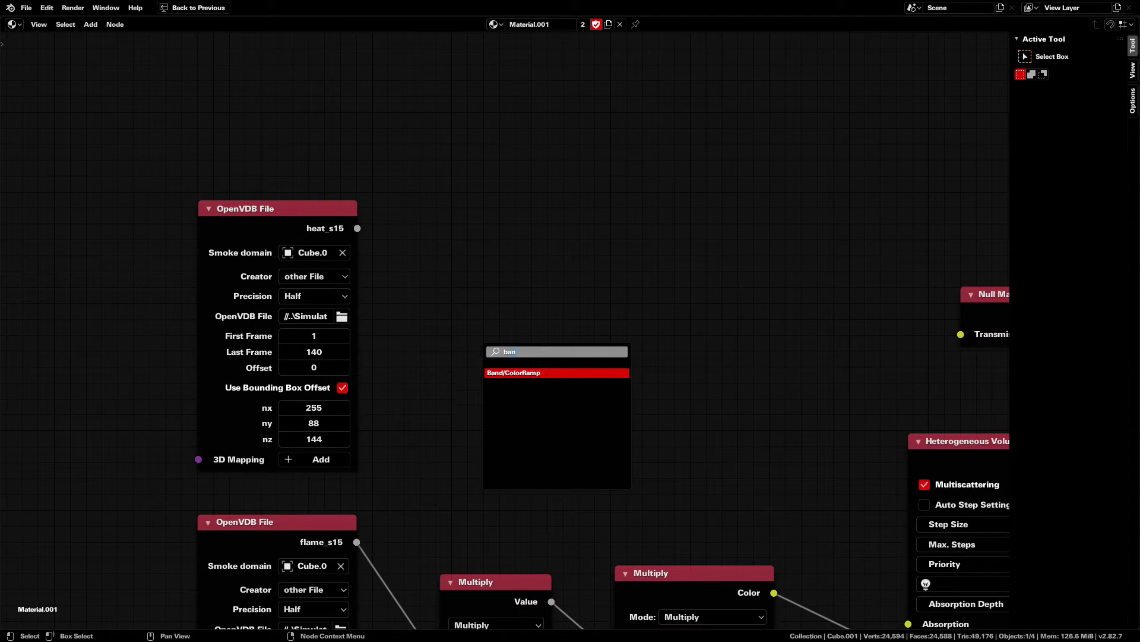
Step: Add a Band/ColorRamp node and connect the heat output to its Amount input
key(Return)
click(472, 182)
drag(357, 229, 480, 327)
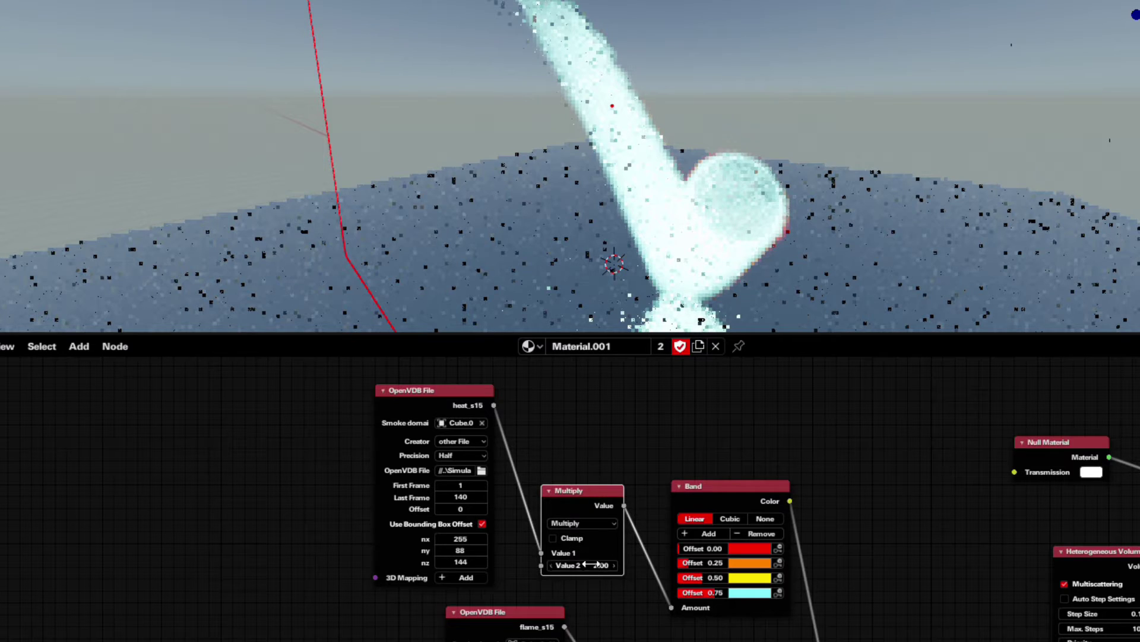
Step: Lower Value 2 of the Multiply node between the heat output and the Band node to 0.10
click(591, 565)
text(0.)
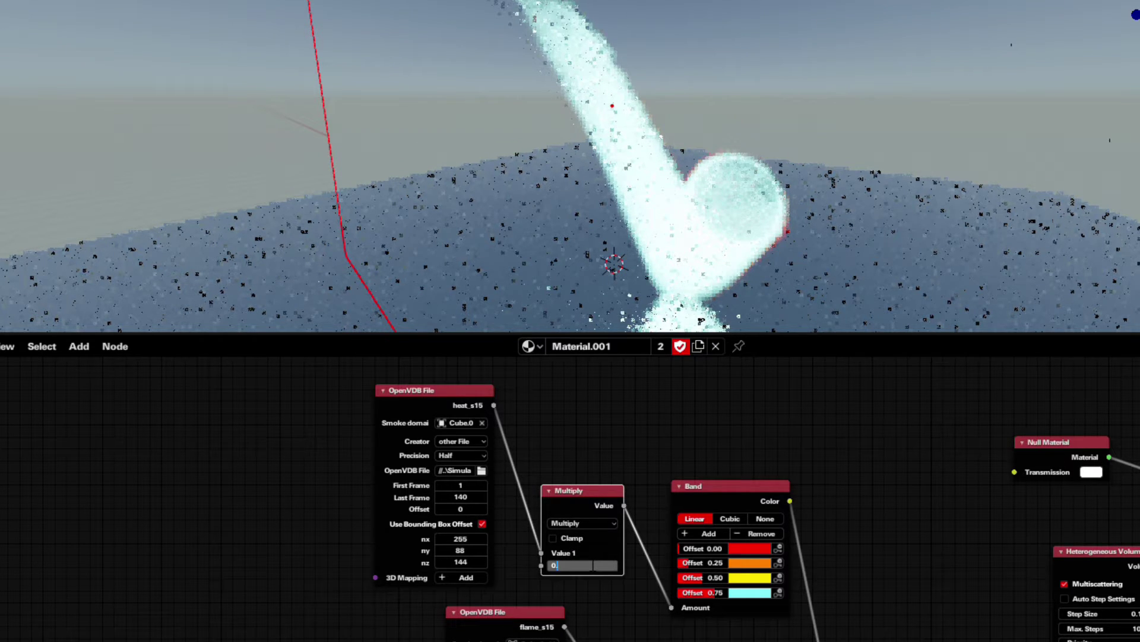
text(0.)
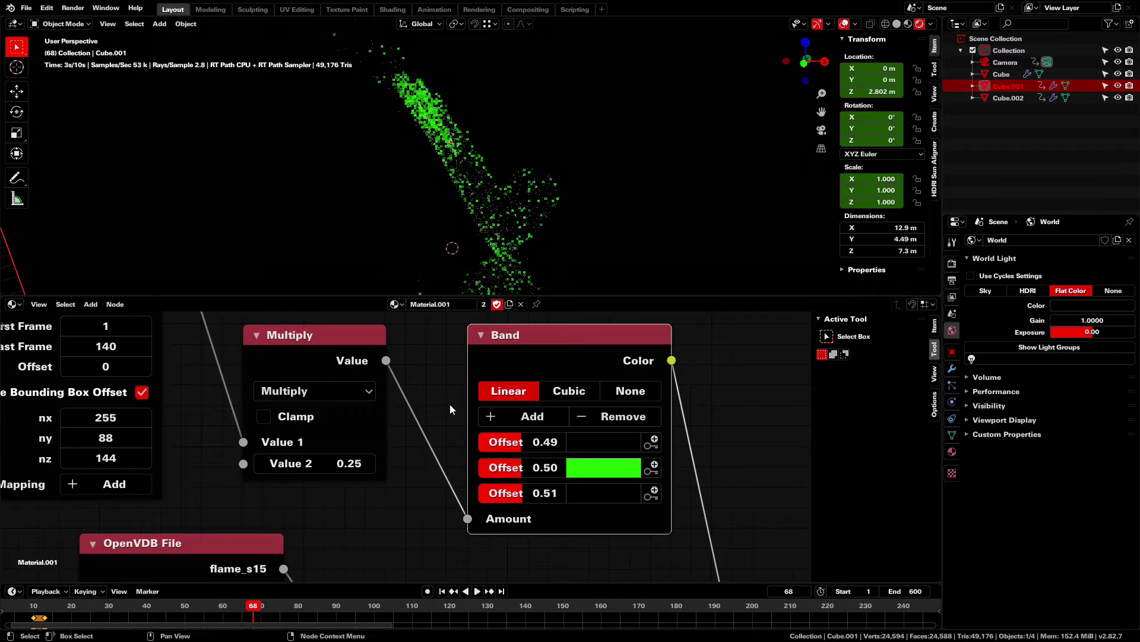
click(338, 463)
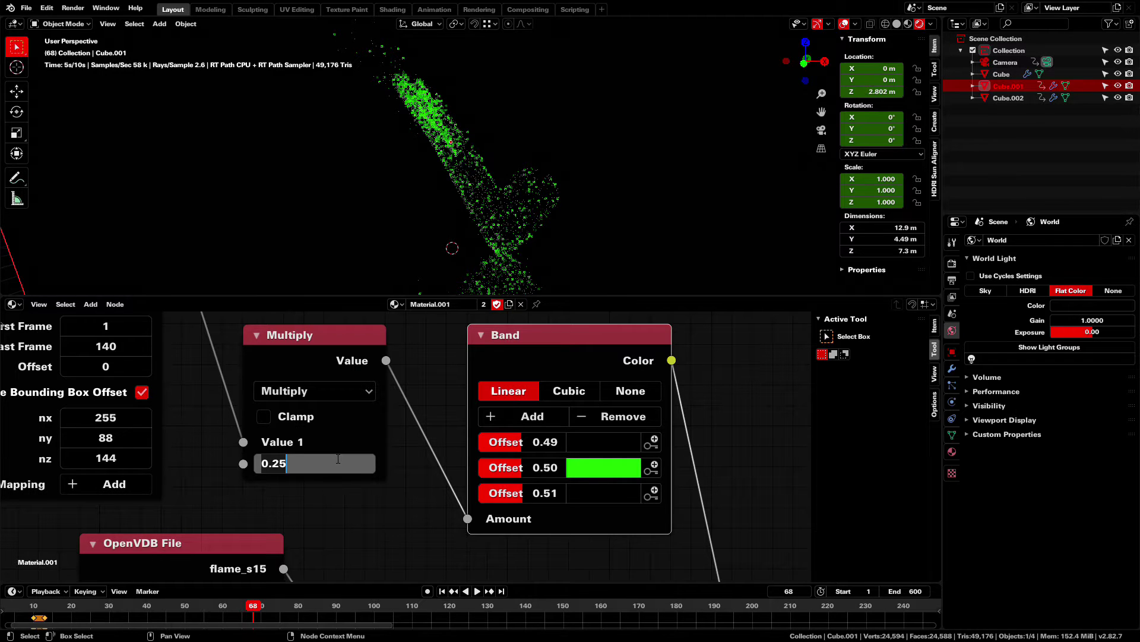
key(BackSpace)
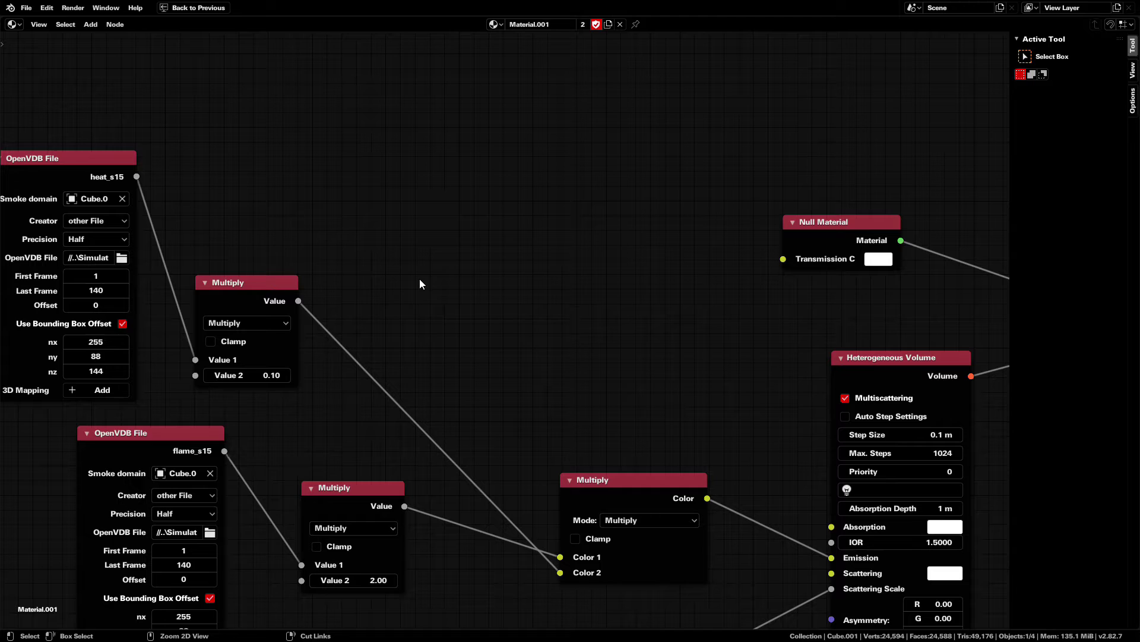
Step: Insert the cubic Band node with eleven red-to-white stops into the link from the heat Multiply node to Color 2
key(g)
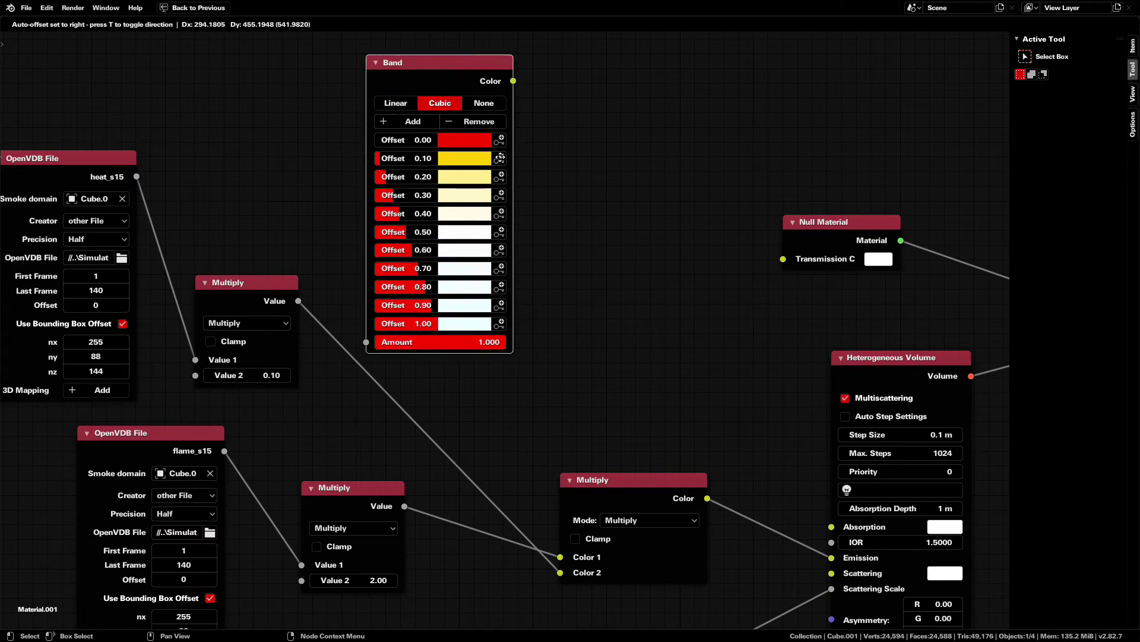
click(491, 296)
drag(448, 205, 441, 133)
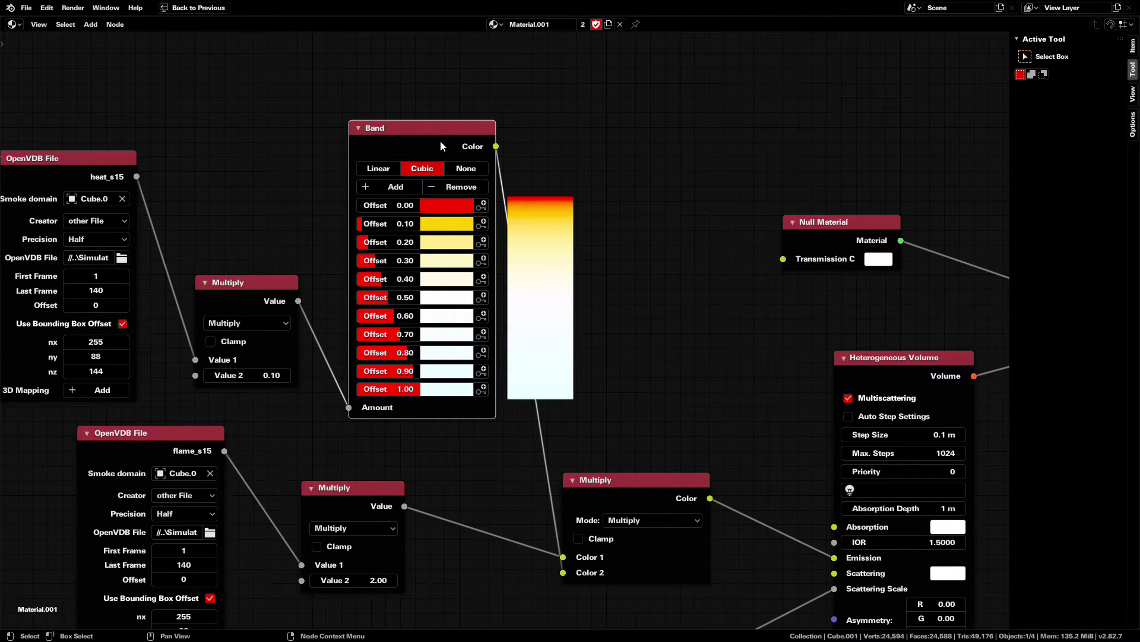
Step: Restore the full layout and switch the 3D viewport to Rendered shading
key(ctrl+space)
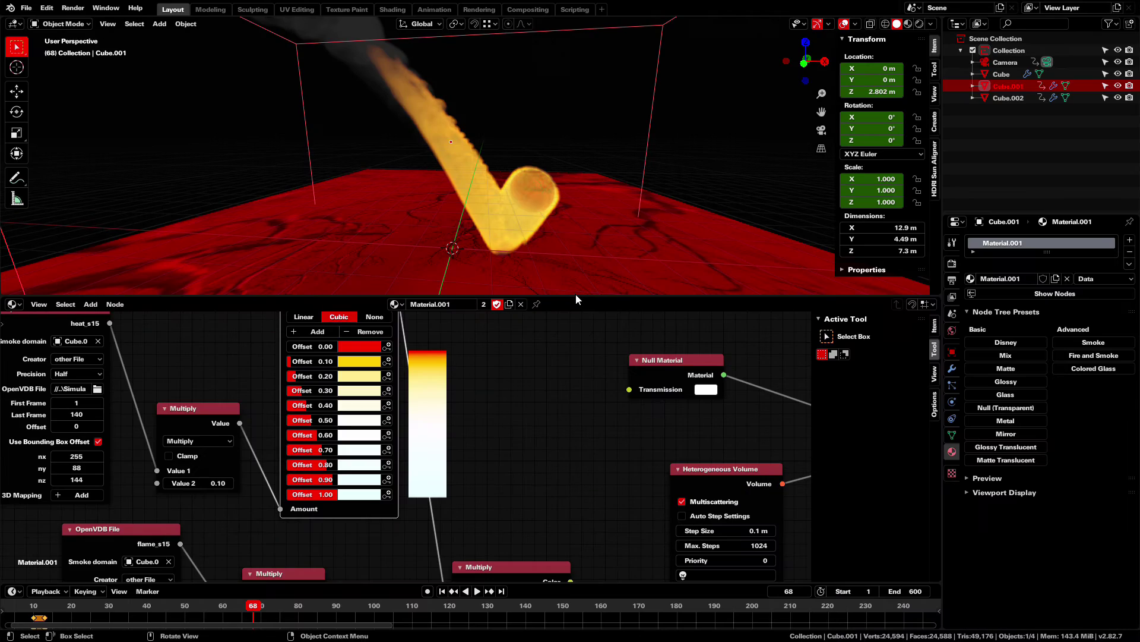
key(z)
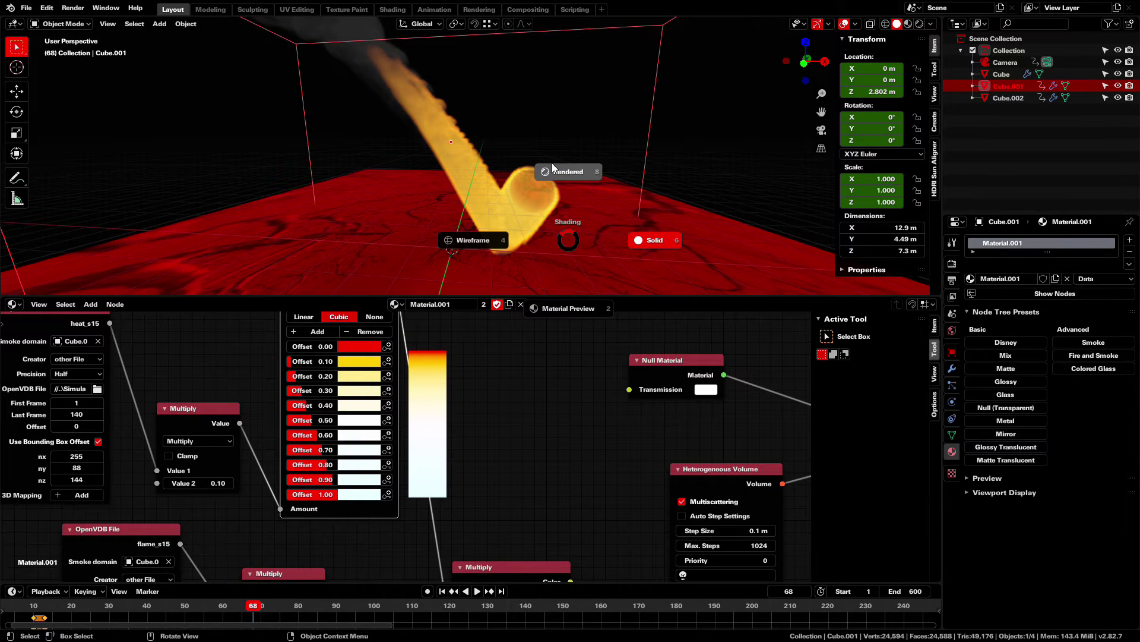
click(491, 174)
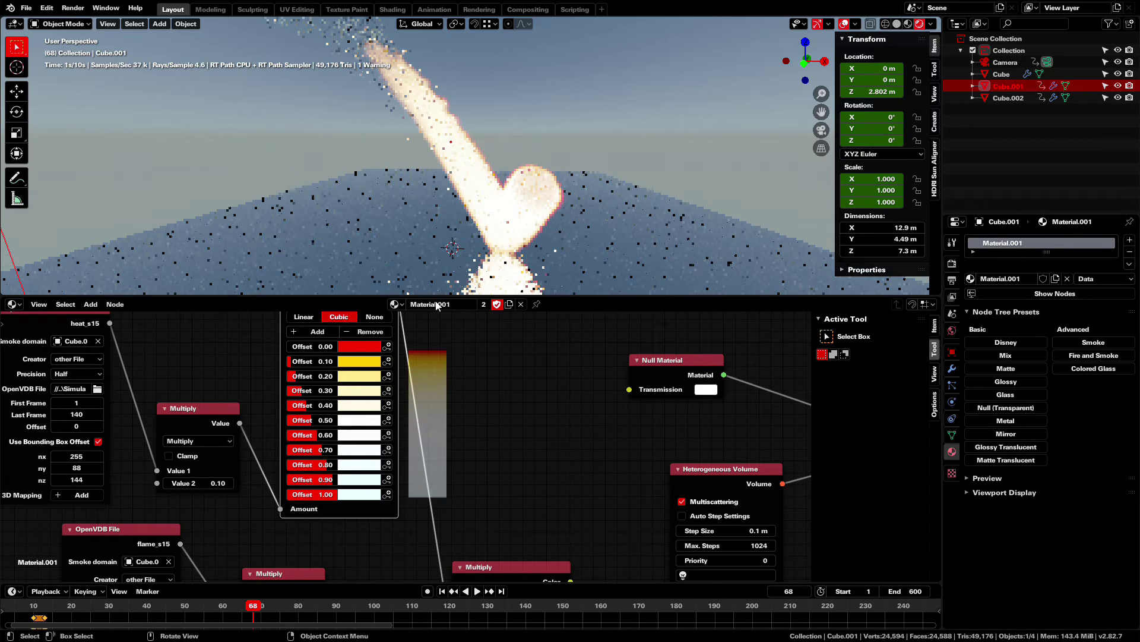
Step: Set Value 2 of the Multiply node feeding the Band's Amount to 0.05
middle_drag(459, 412, 570, 407)
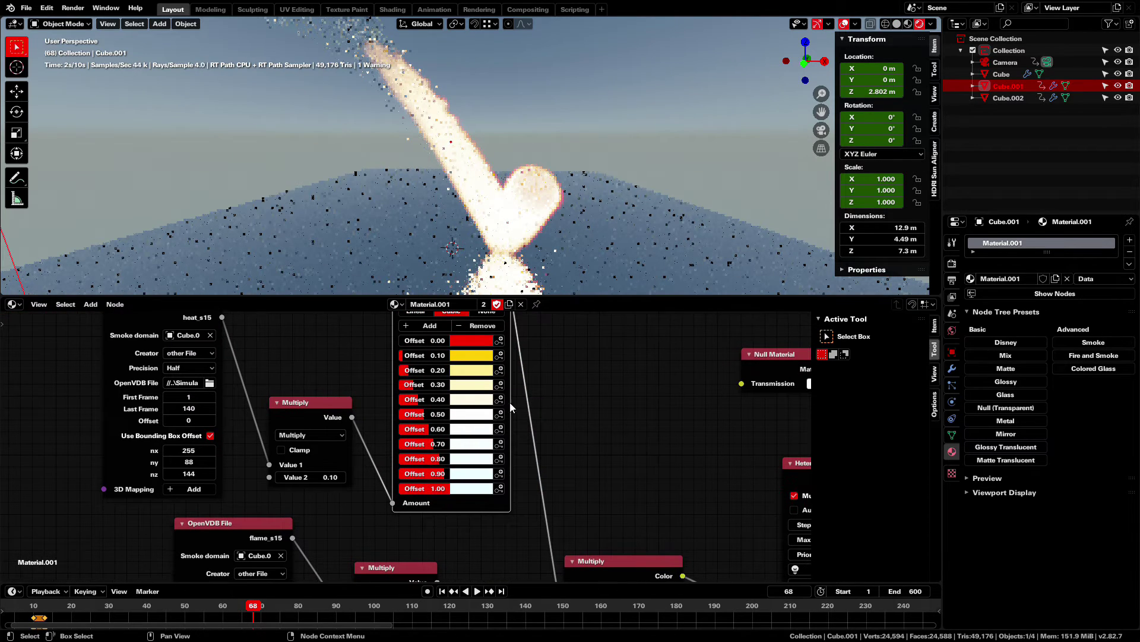
scroll(374, 453, up, 2)
scroll(350, 462, up, 2)
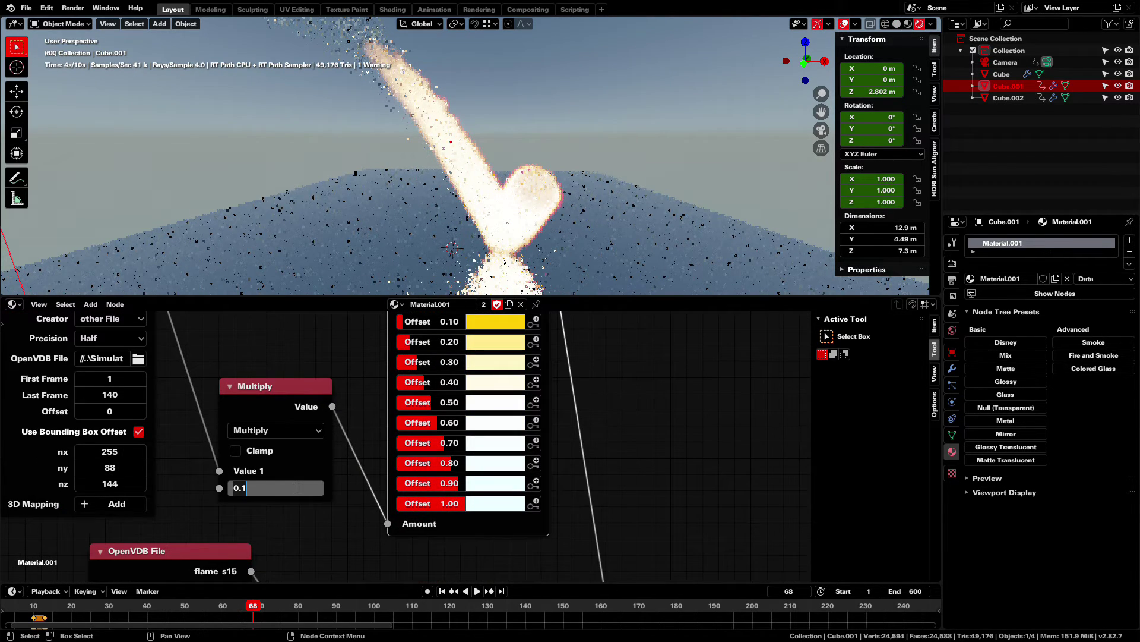
click(296, 488)
text(0.05)
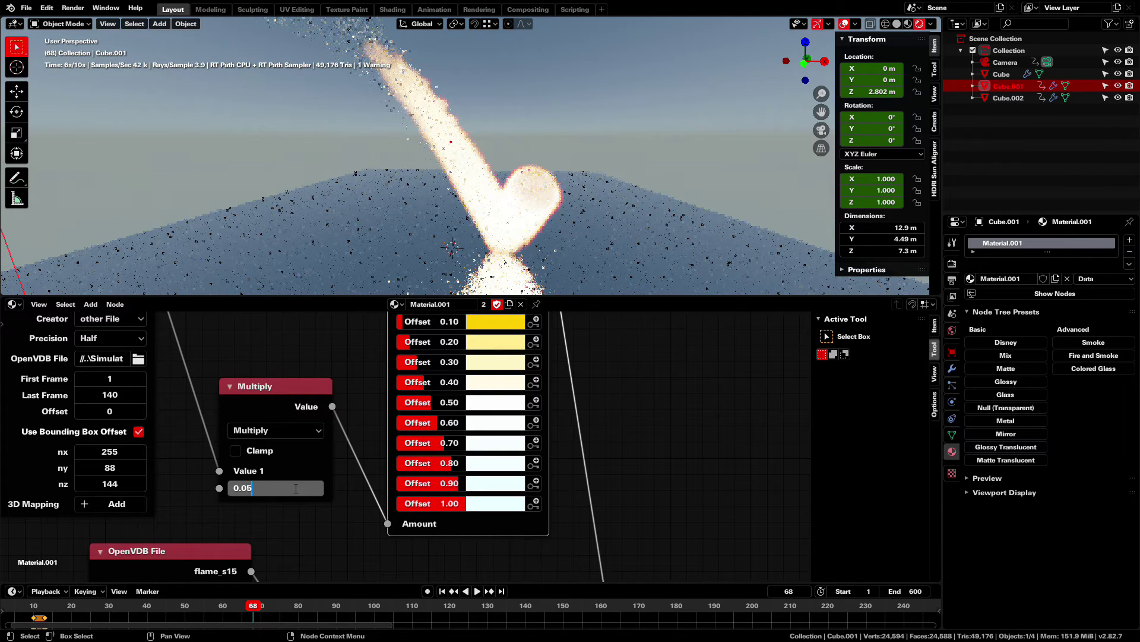